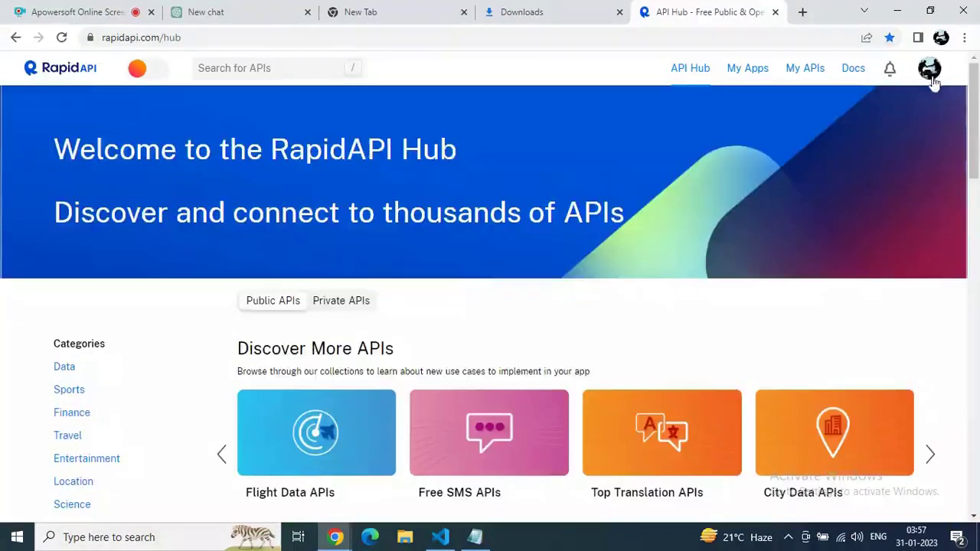
# Browse the RapidAPI Hub home page's Recommended APIs, then open the Tools category.
pyautogui.scroll(-4, 834, 146)
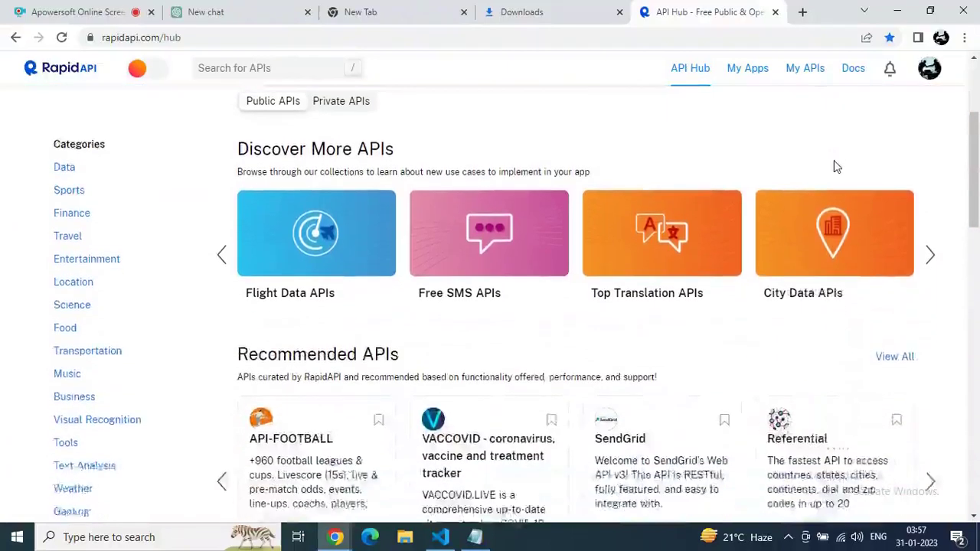
pyautogui.scroll(-6, 834, 160)
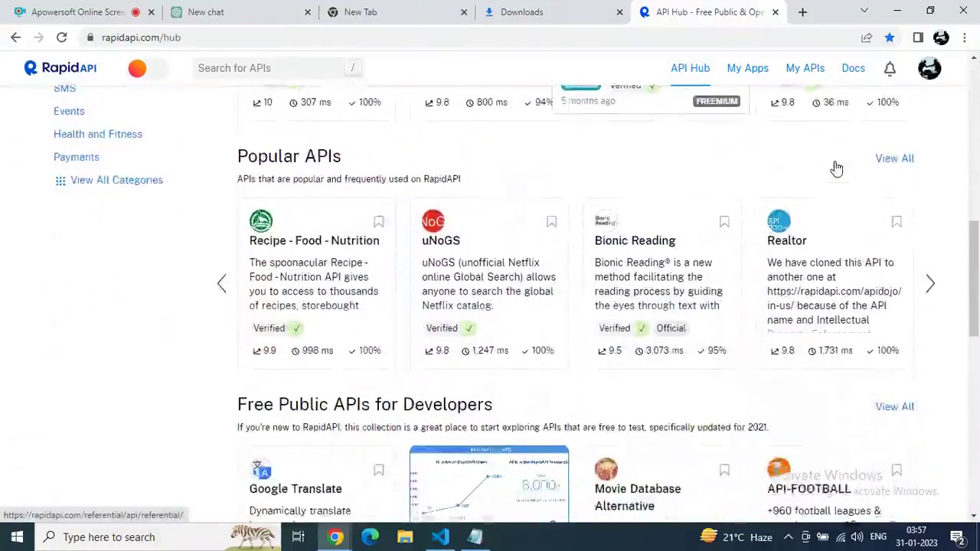
pyautogui.scroll(-9, 837, 168)
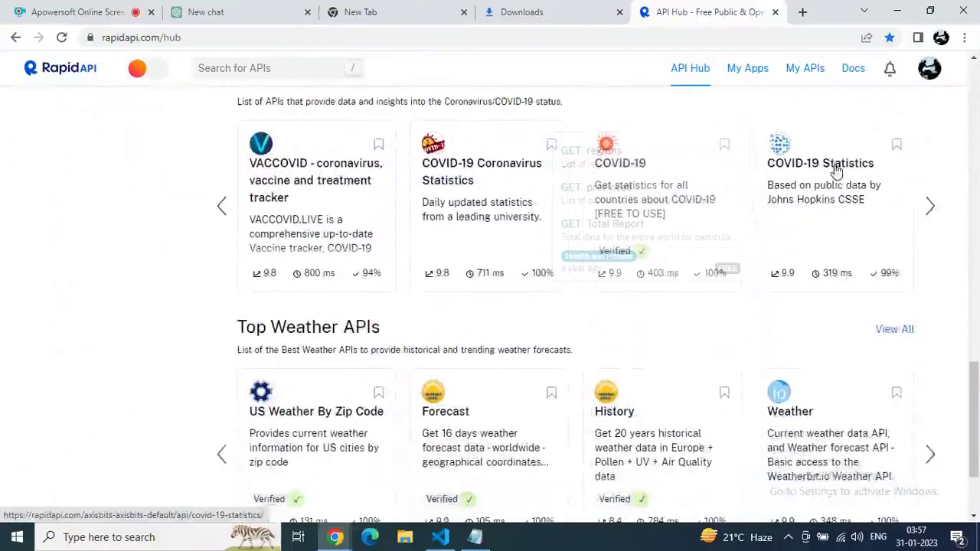
pyautogui.scroll(9, 834, 187)
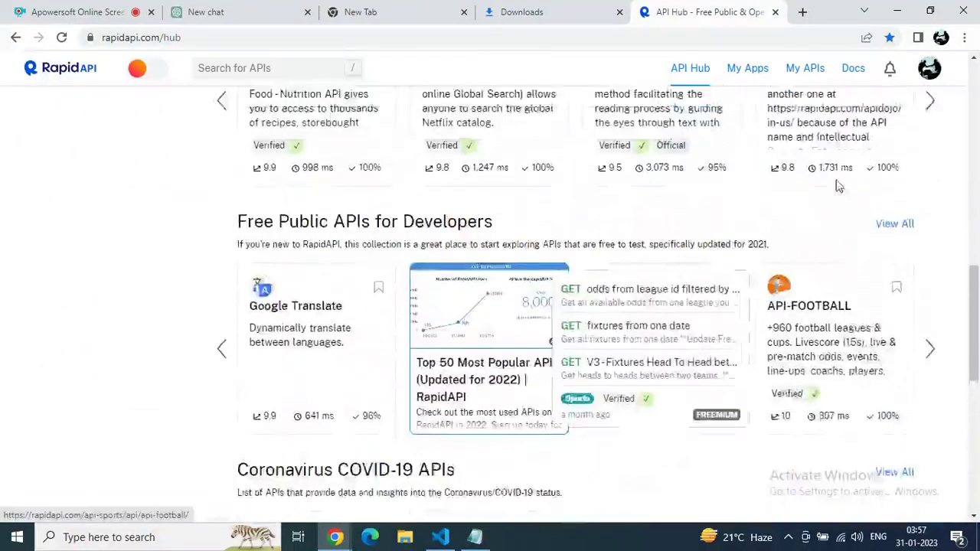
pyautogui.scroll(5, 838, 186)
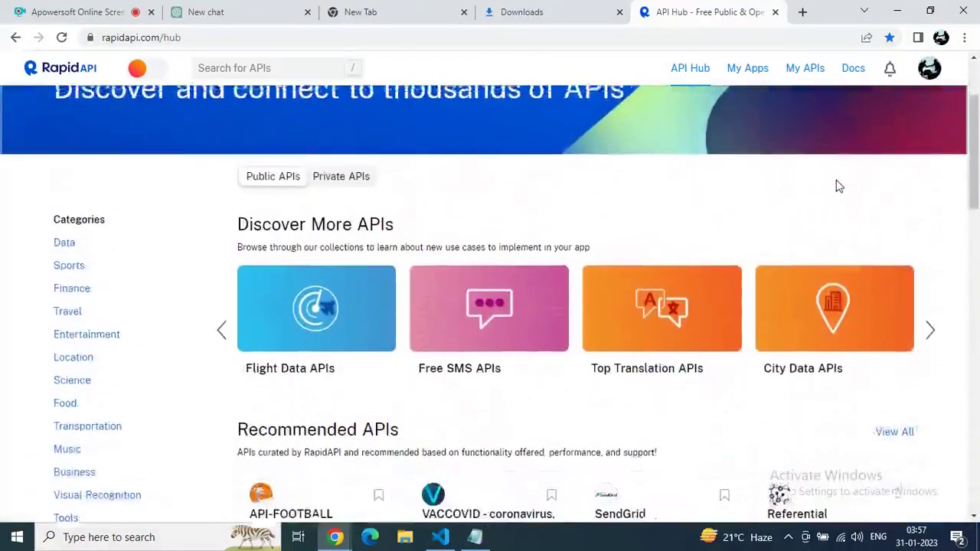
pyautogui.scroll(-1, 839, 186)
pyautogui.scroll(-2, 838, 186)
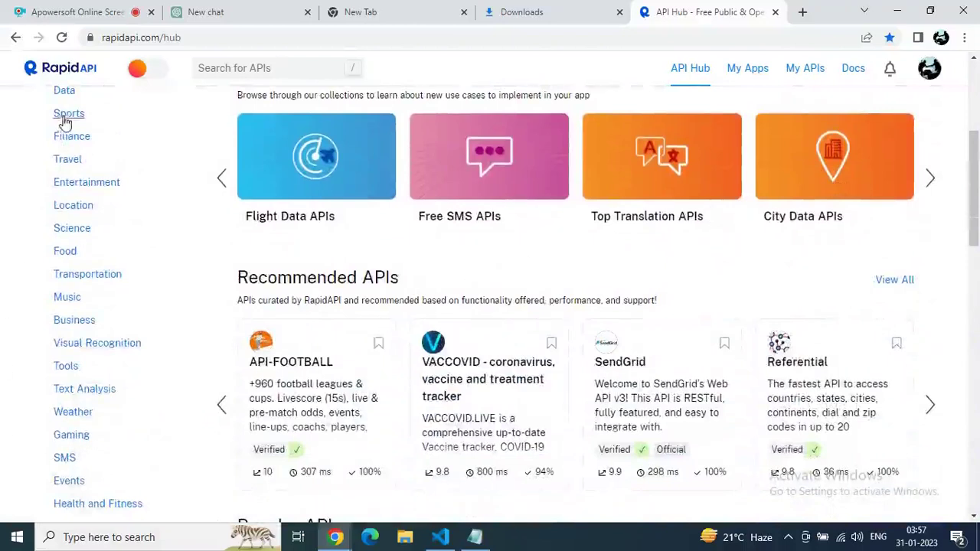
pyautogui.click(66, 367)
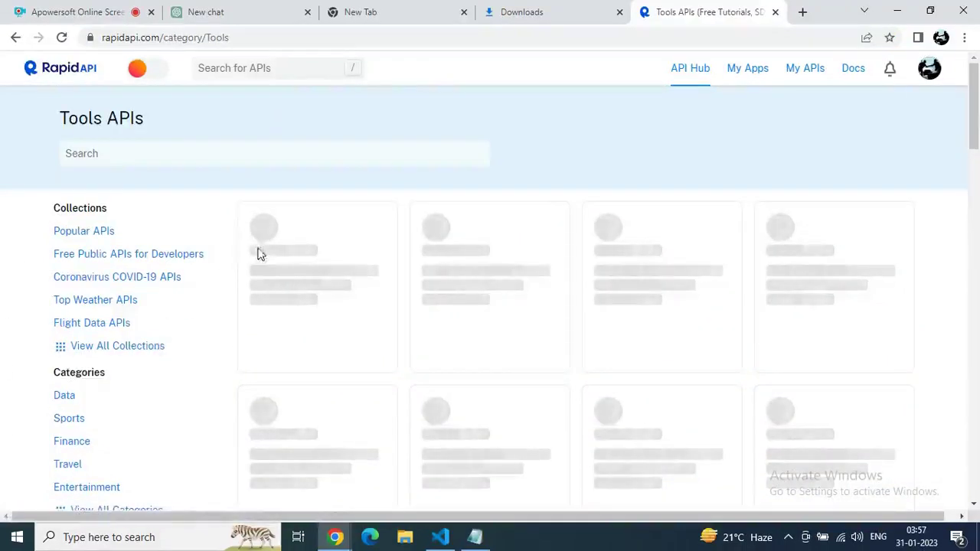
# Open the QRCode API and review its pricing plans.
pyautogui.moveTo(974, 131)
pyautogui.mouseDown()
pyautogui.moveTo(977, 210)
pyautogui.moveTo(976, 139)
pyautogui.mouseUp()
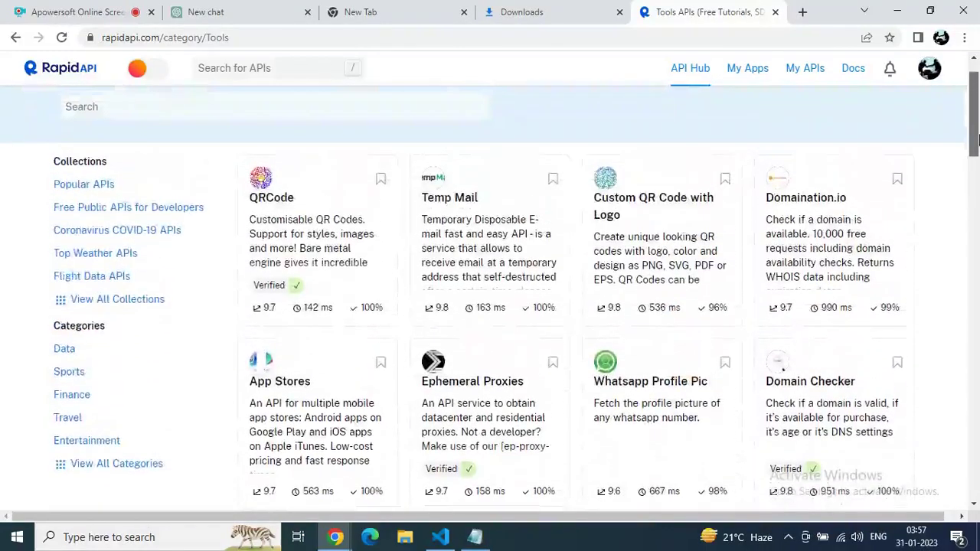
pyautogui.click(317, 207)
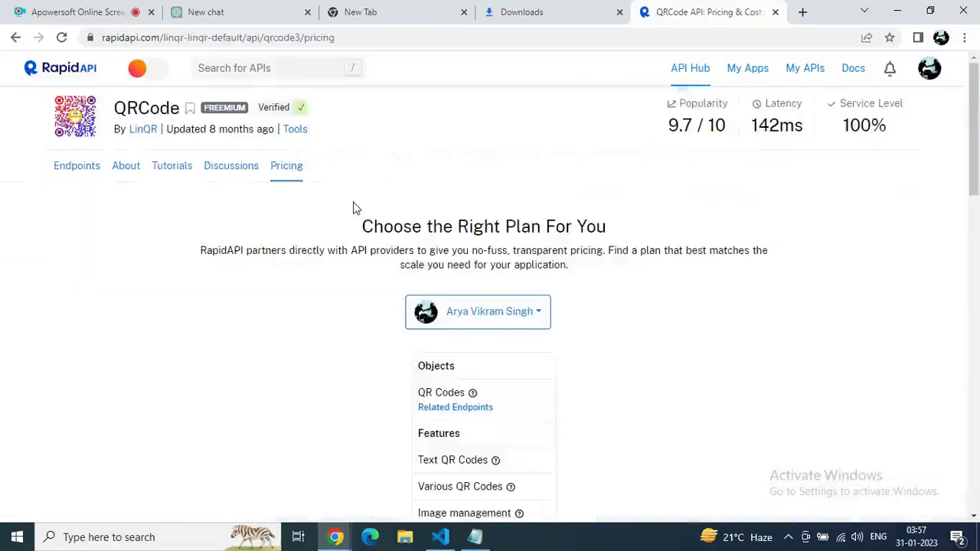
pyautogui.scroll(-3, 973, 153)
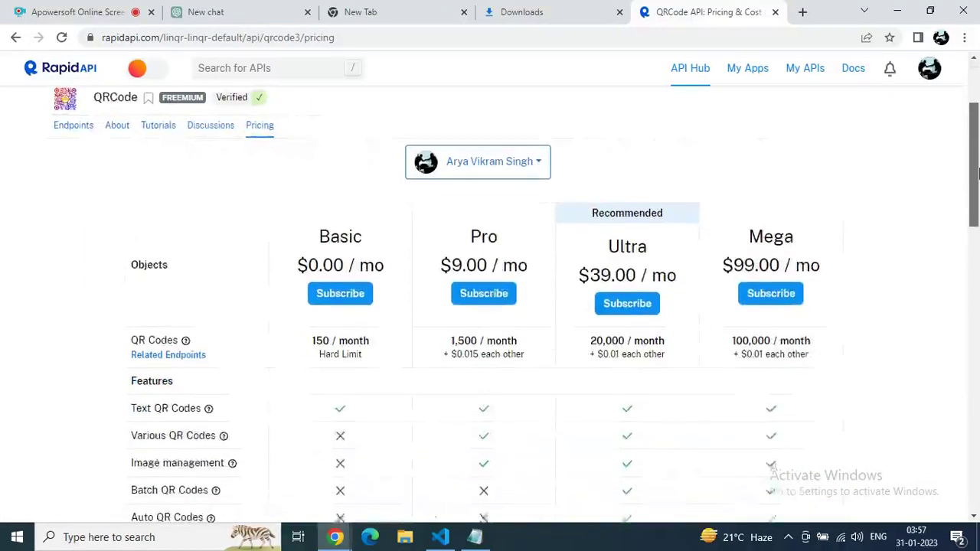
pyautogui.scroll(-1, 974, 163)
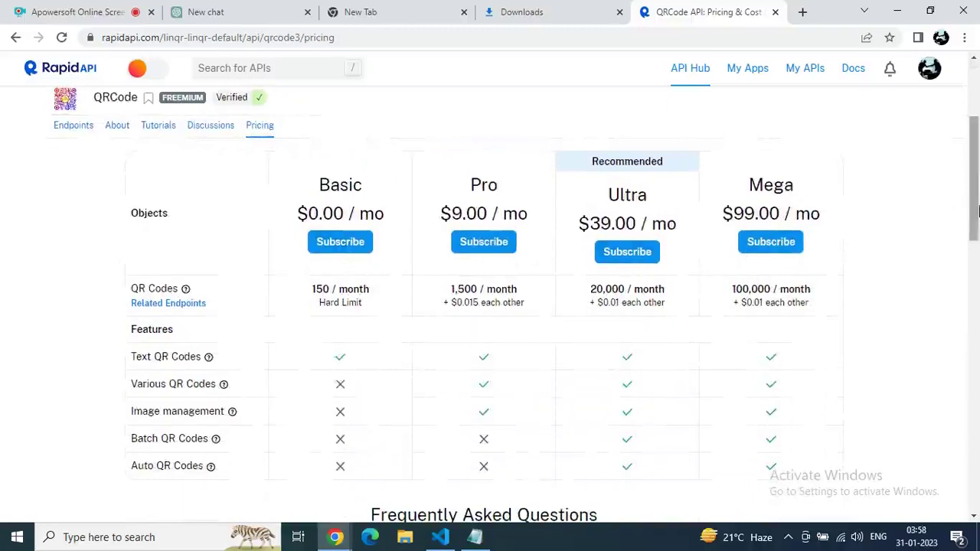
pyautogui.scroll(-1, 975, 192)
pyautogui.scroll(2, 976, 194)
pyautogui.scroll(-1, 976, 194)
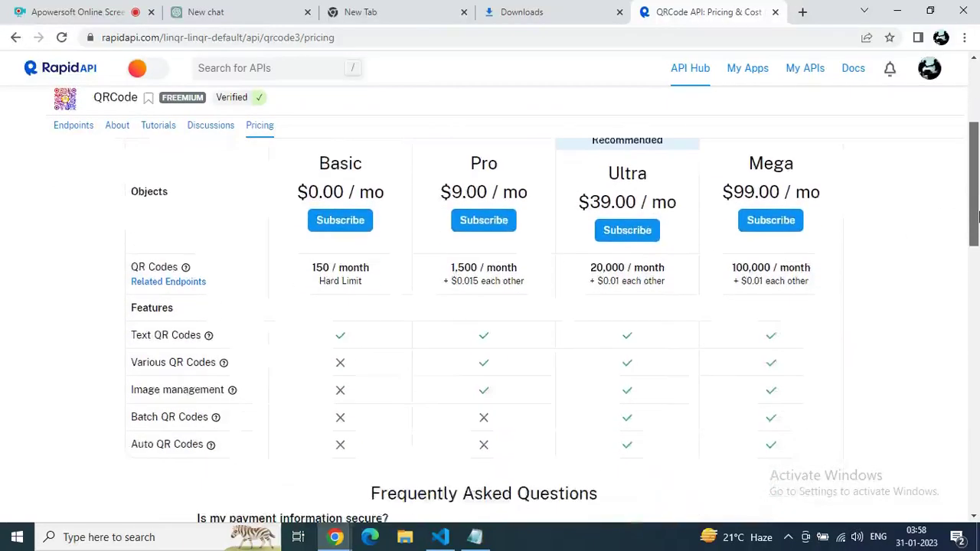
# Return to API Hub and select the prepared Flask QR prompt in ChatGPT.
pyautogui.click(692, 73)
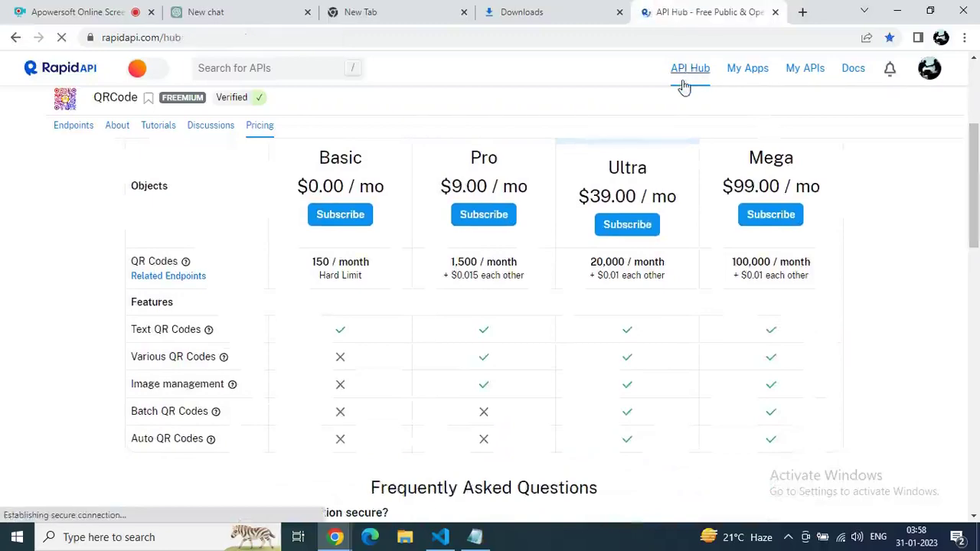
pyautogui.hotkey('ctrl', '2')
pyautogui.moveTo(524, 467); pyautogui.dragTo(325, 450)
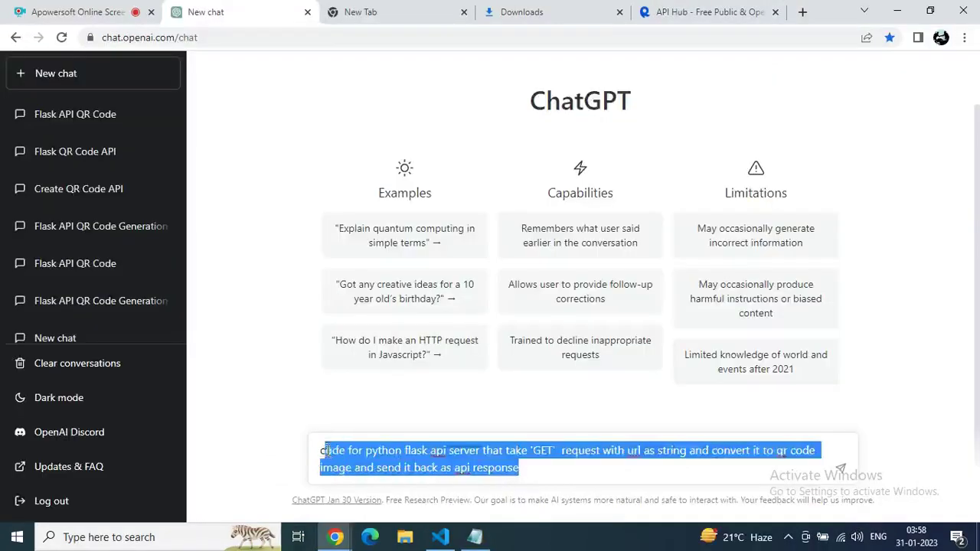
# Submit the Flask QR-code prompt to ChatGPT and copy the generated Flask code.
pyautogui.click(545, 488)
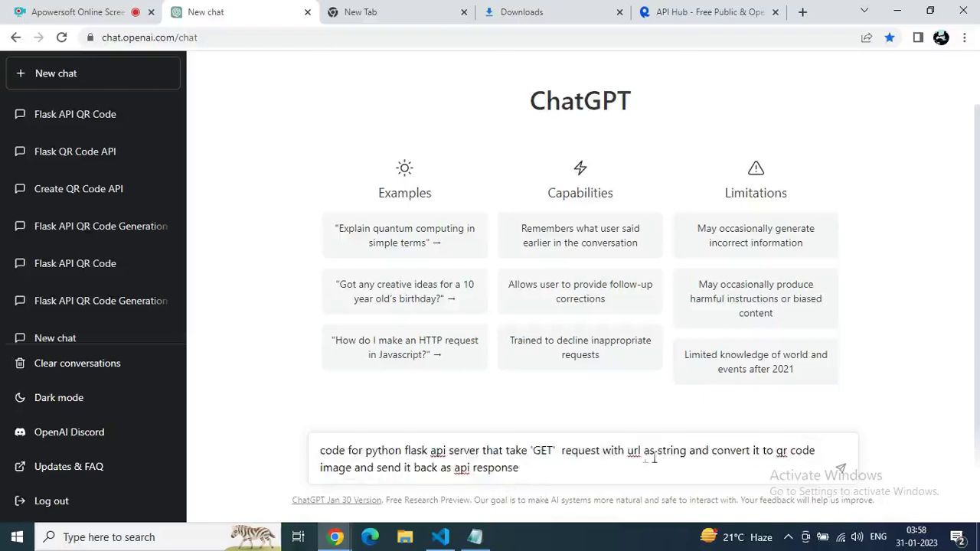
pyautogui.click(840, 467)
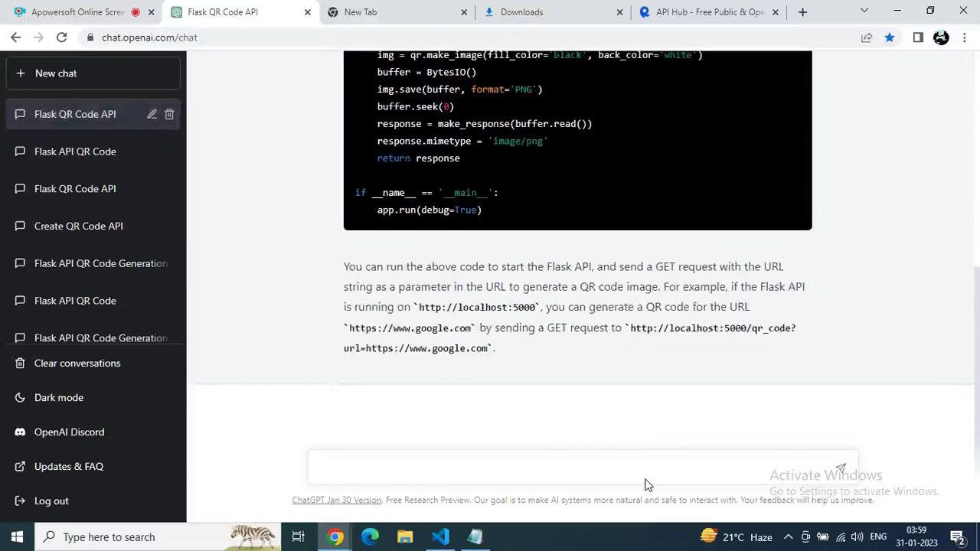
pyautogui.moveTo(590, 374); pyautogui.dragTo(344, 265)
pyautogui.click(810, 338)
pyautogui.scroll(5, 845, 338)
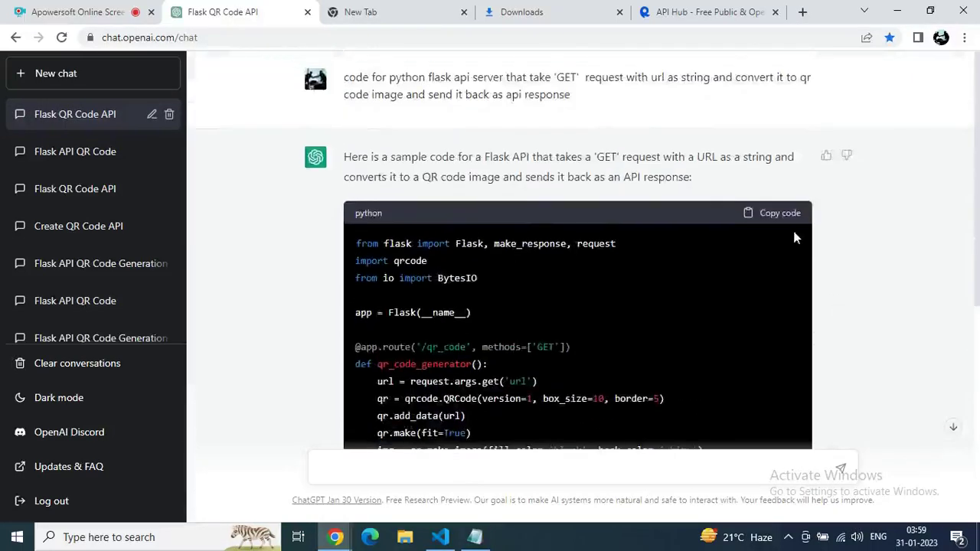
pyautogui.click(780, 213)
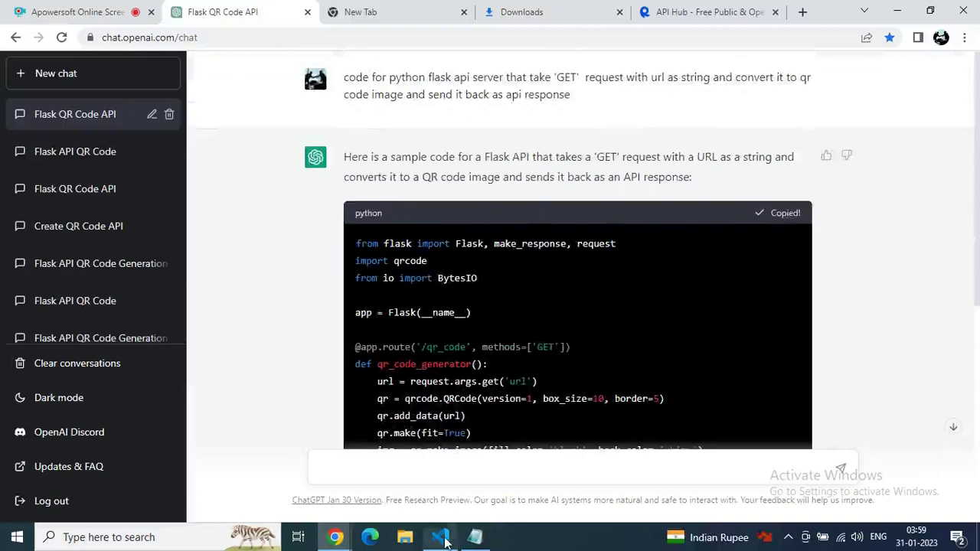
# Paste the Flask script into qr.py, save it, and run it in the terminal.
pyautogui.moveTo(440, 536)
pyautogui.click(452, 468)
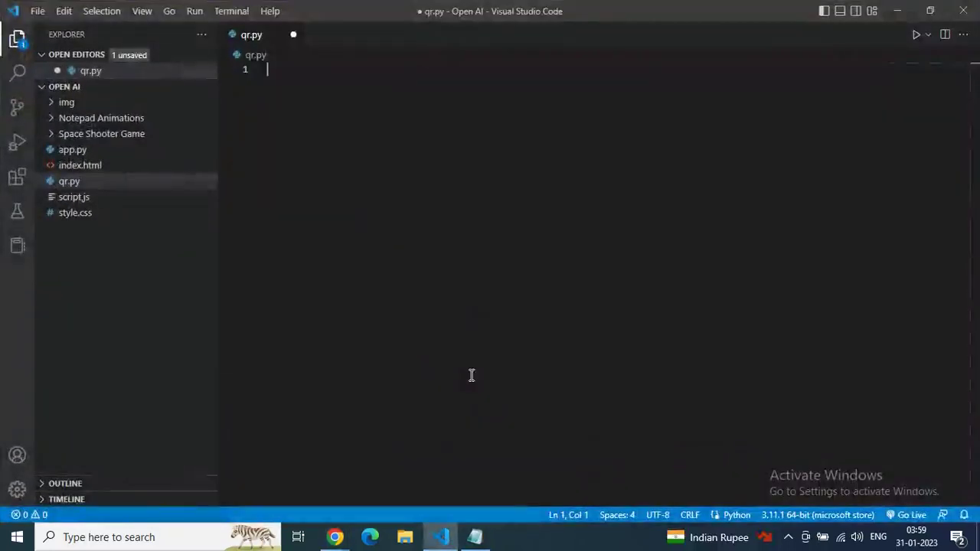
pyautogui.write("from flask import Flask, make_response, request import qrcode from io import BytesIO  app = Flask(__name__)  @app.route('/qr_code', methods=['GET']) def qr_code_generator():     url = request.args.get('url')     qr = qrcode.QRCode(version=1, box_size=10, border=5)     qr.add_data(url)     qr.make(fit=True)     img = qr.make_image(fill_color='black', back_color='white')     buffer = BytesIO()     img.save(buffer, format='PNG')     buffer.seek(0)     response = make_response(buffer.read())     response.mimetype = 'image/png'     return response  if __name__ == '__main__':     app.run(debug=True)")
pyautogui.hotkey('ctrl', 's')
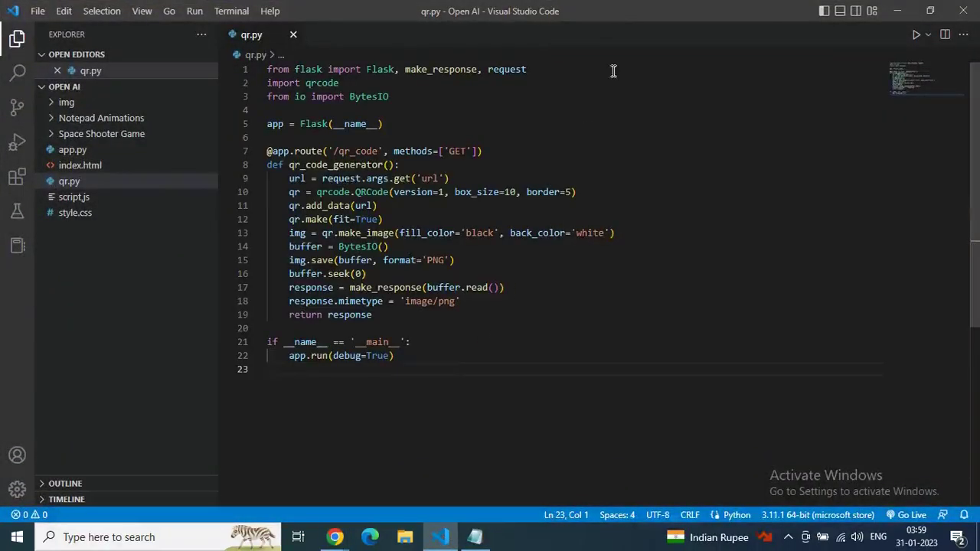
pyautogui.rightClick(613, 71)
pyautogui.click(686, 447)
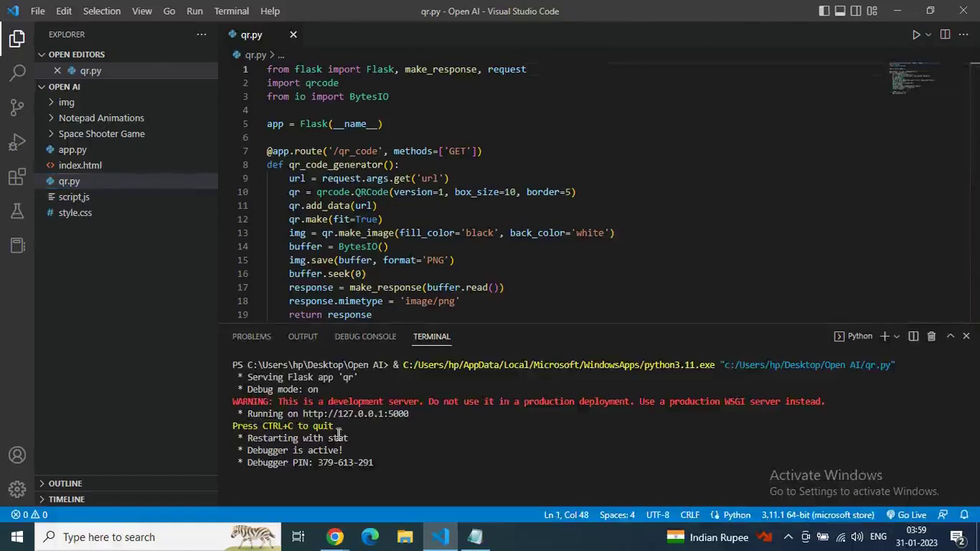
# Check the terminal output for the Debug mode and debugger-active lines.
pyautogui.moveTo(332, 391); pyautogui.dragTo(250, 389)
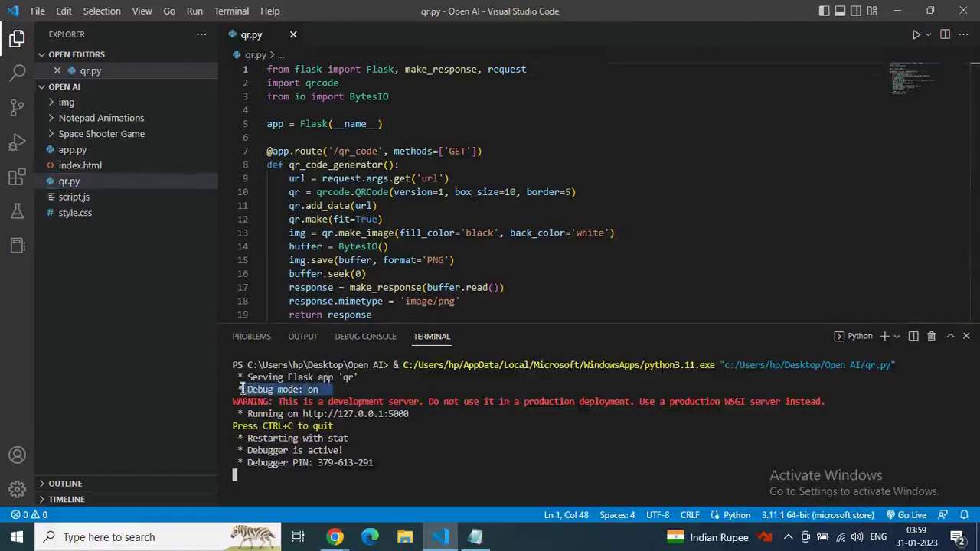
pyautogui.click(387, 445)
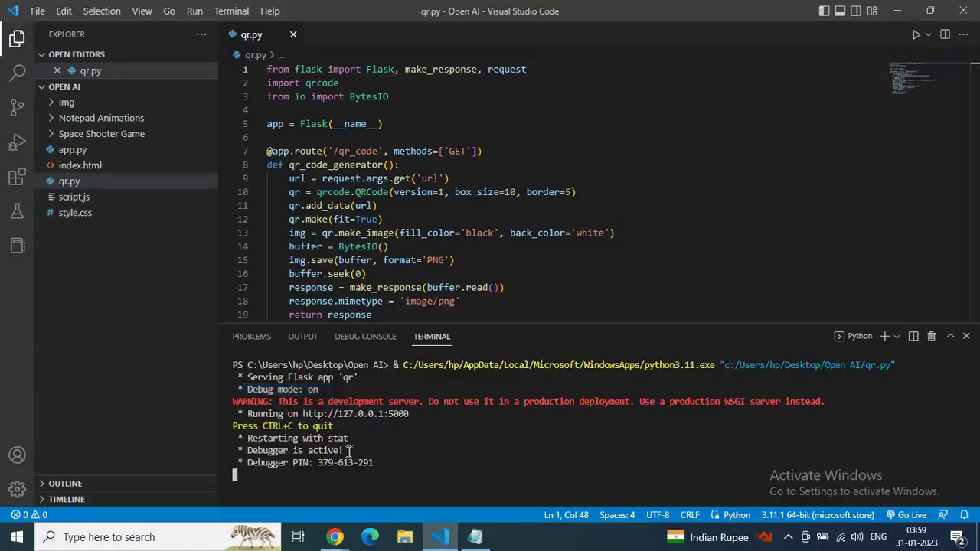
pyautogui.moveTo(348, 451); pyautogui.dragTo(246, 442)
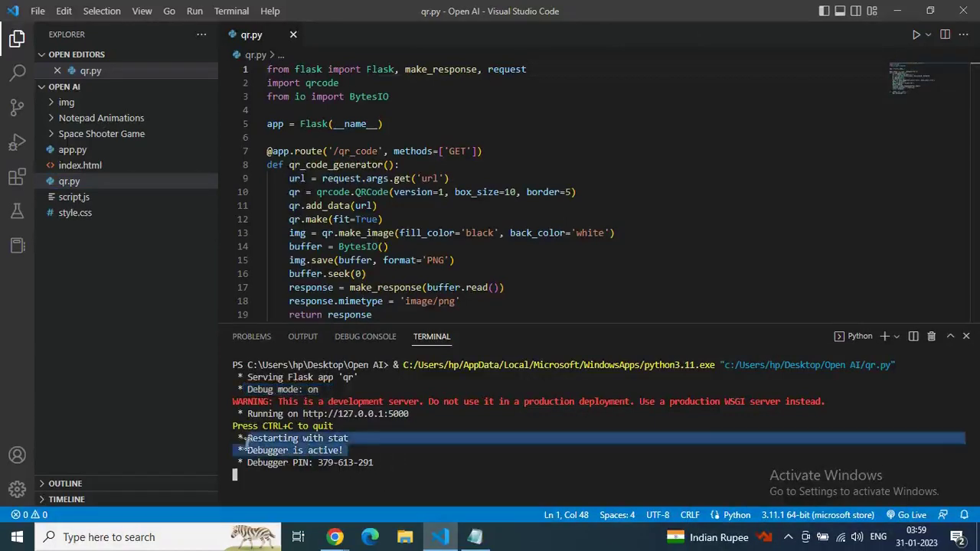
pyautogui.click(382, 451)
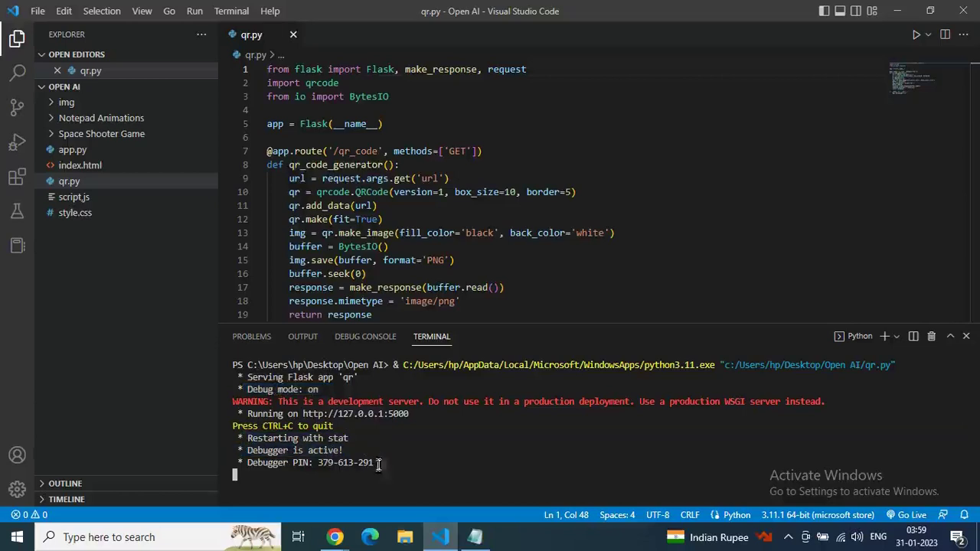
pyautogui.moveTo(379, 464); pyautogui.dragTo(281, 447)
pyautogui.click(406, 436)
# Copy ChatGPT's example localhost:5000 qr_code request URL and move to the new tab.
pyautogui.click(334, 538)
pyautogui.click(284, 486)
pyautogui.scroll(-5, 636, 369)
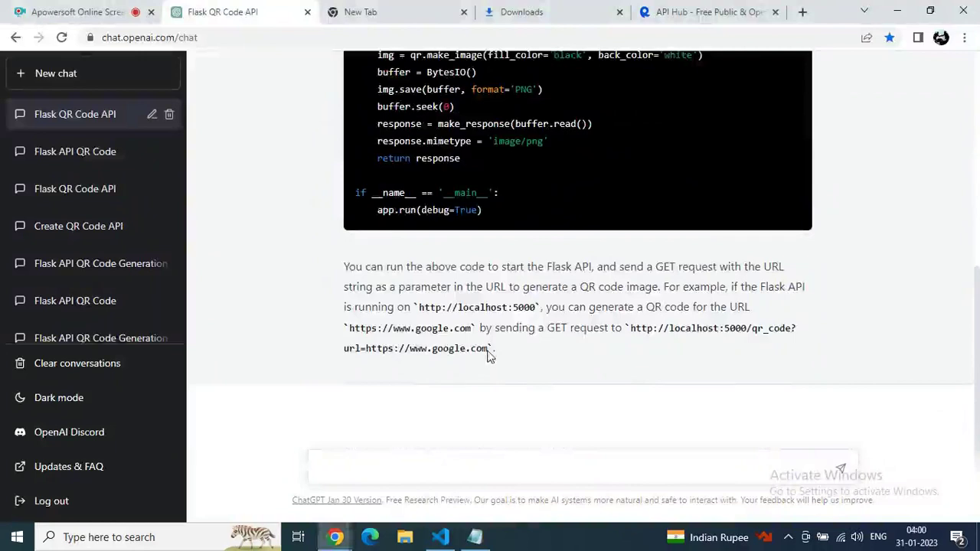
pyautogui.moveTo(483, 348); pyautogui.dragTo(633, 328)
pyautogui.hotkey('ctrl', 'c')
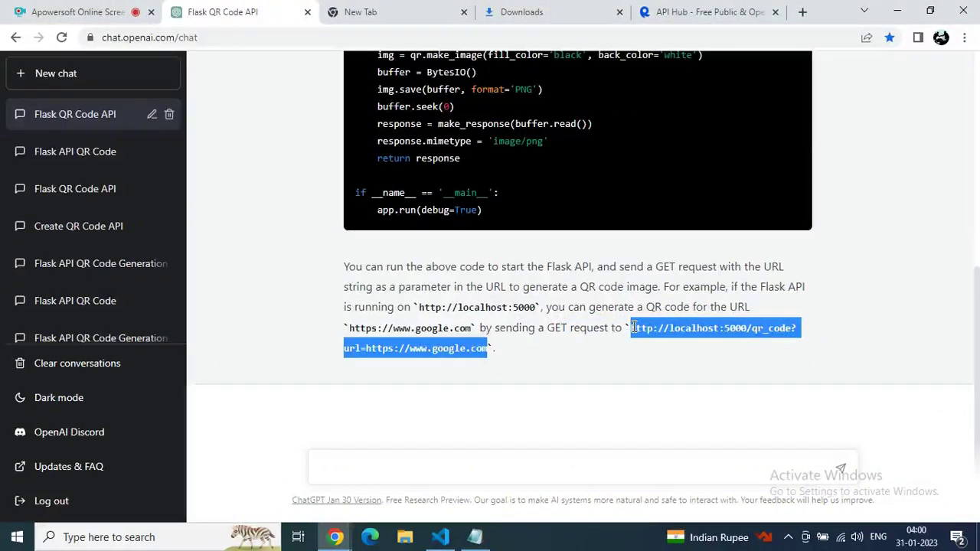
pyautogui.click(367, 9)
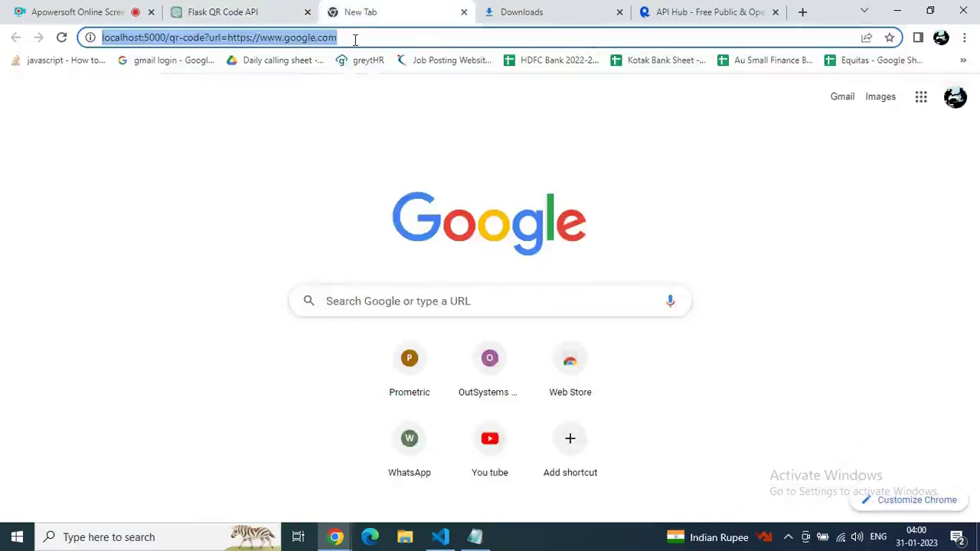
pyautogui.press('BackSpace')
pyautogui.hotkey('ctrl', 'v')
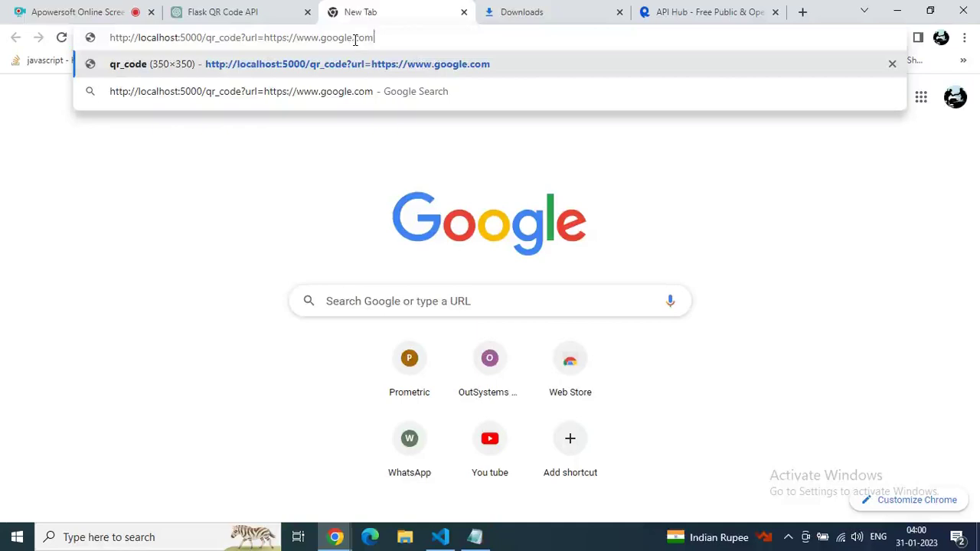
pyautogui.press('Return')
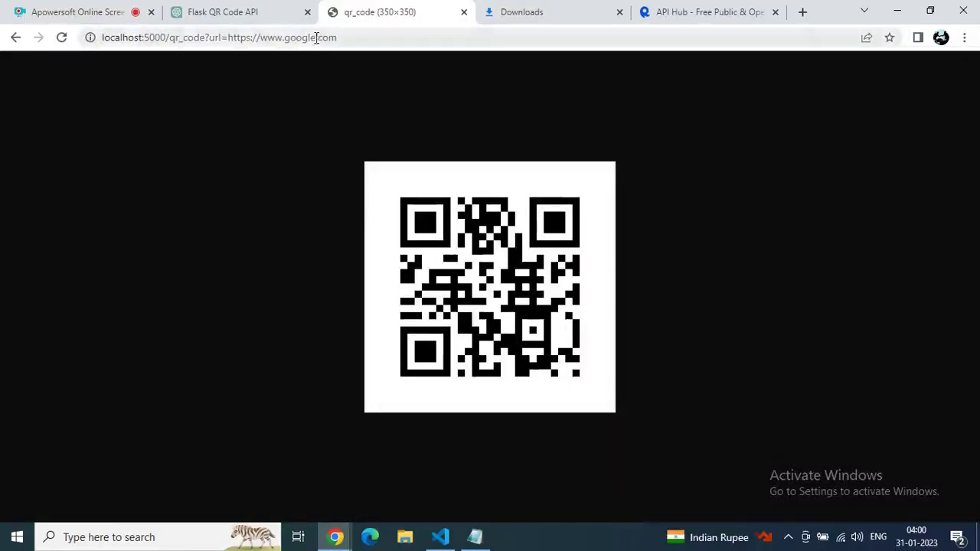
pyautogui.moveTo(440, 537)
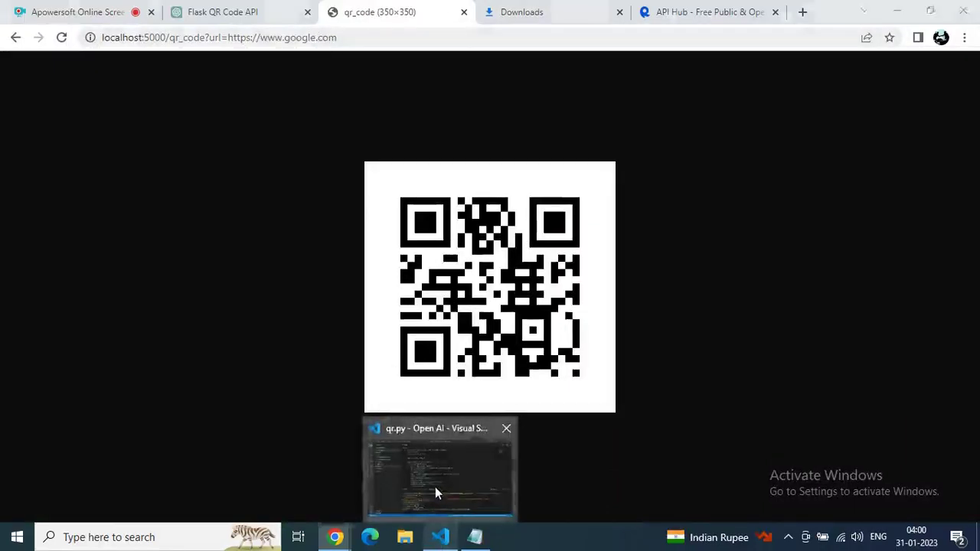
pyautogui.click(435, 487)
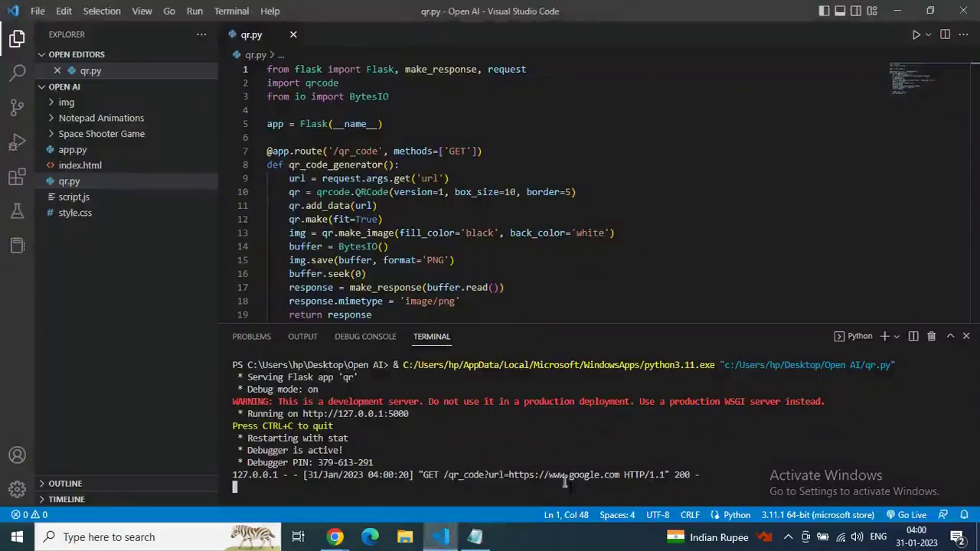
# Mark the GET /qr_code 200 log line for google.com, then return to the QR page.
pyautogui.moveTo(708, 475); pyautogui.dragTo(303, 476)
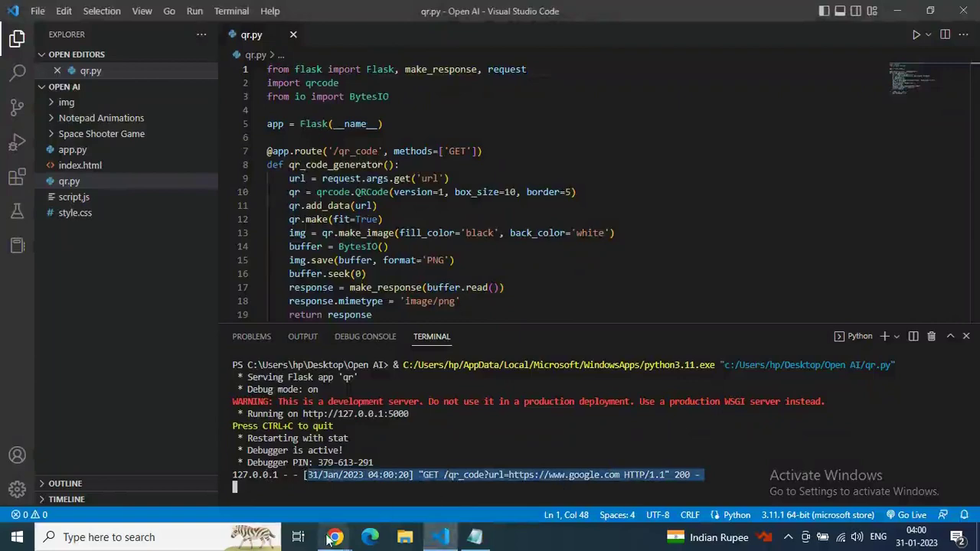
pyautogui.moveTo(335, 537)
pyautogui.click(299, 444)
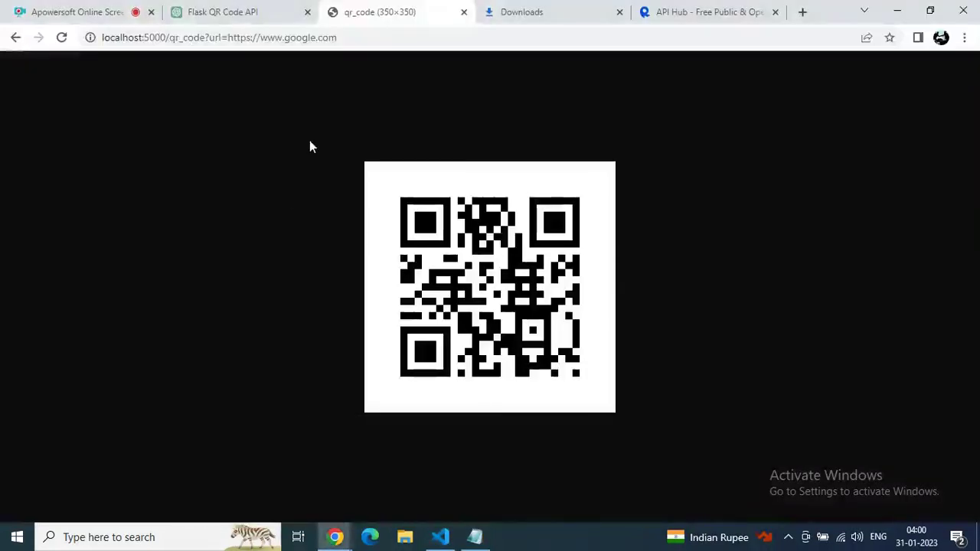
# Change the url parameter from google to youtube and load the new QR code.
pyautogui.click(315, 36)
pyautogui.click(319, 37)
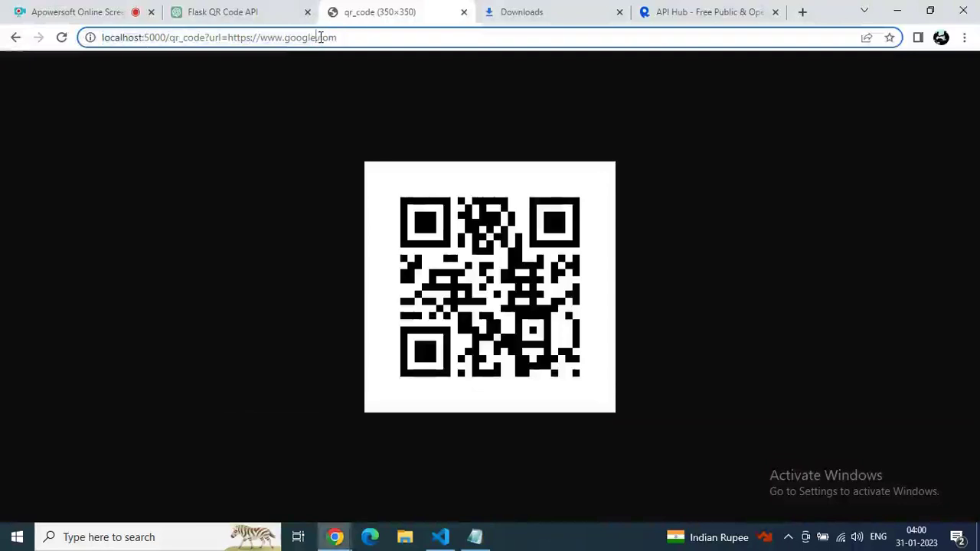
pyautogui.press('BackSpace')
pyautogui.press('BackSpace')
pyautogui.press('BackSpace')
pyautogui.press('BackSpace')
pyautogui.press('BackSpace')
pyautogui.press('BackSpace')
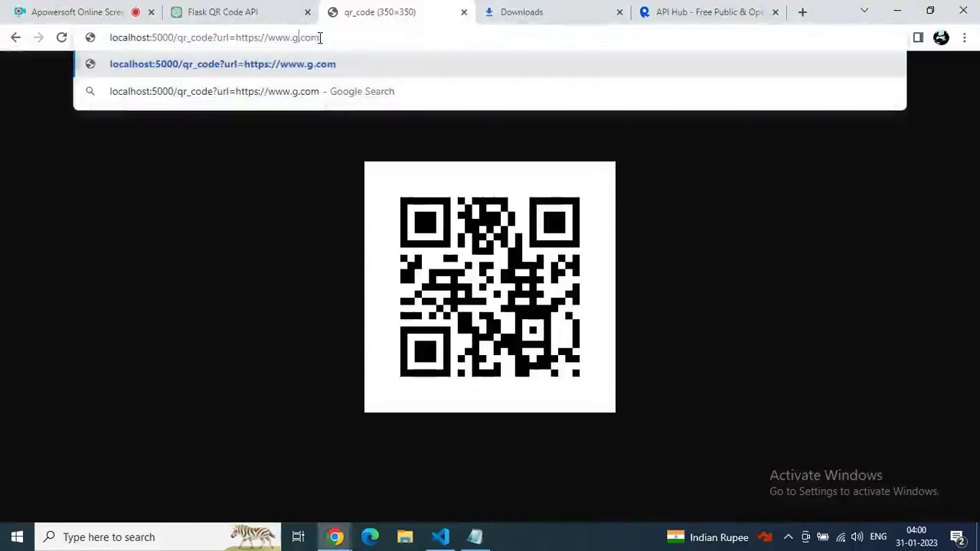
pyautogui.write('youtube')
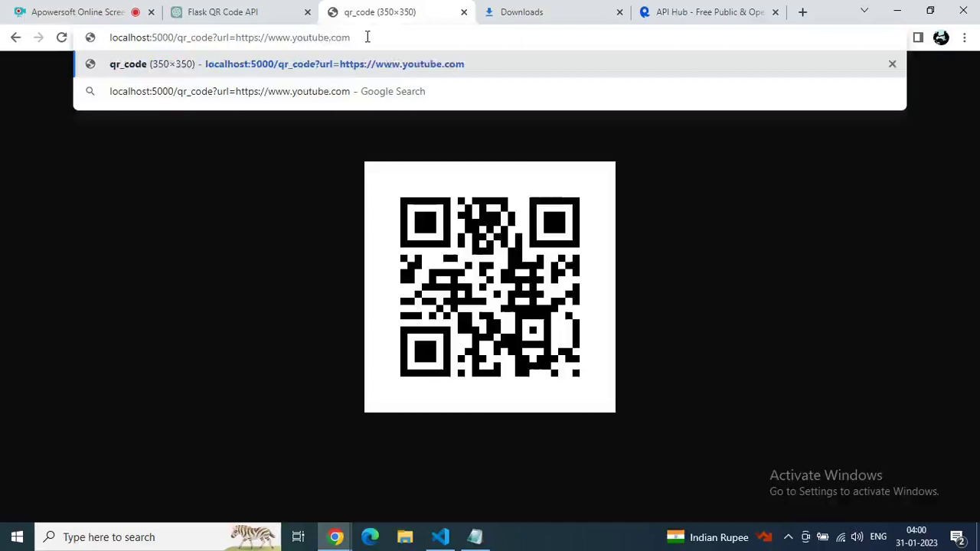
pyautogui.press('Return')
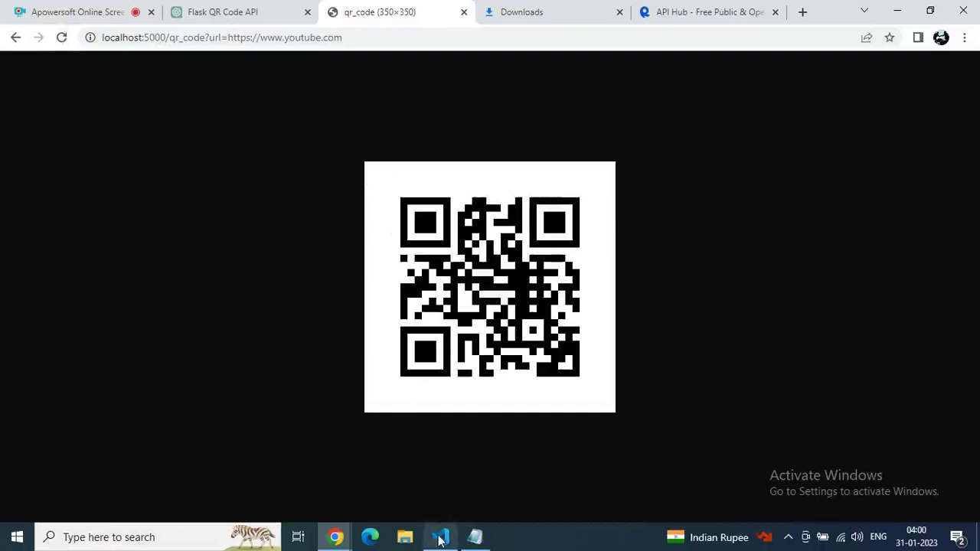
pyautogui.moveTo(440, 536)
pyautogui.click(450, 499)
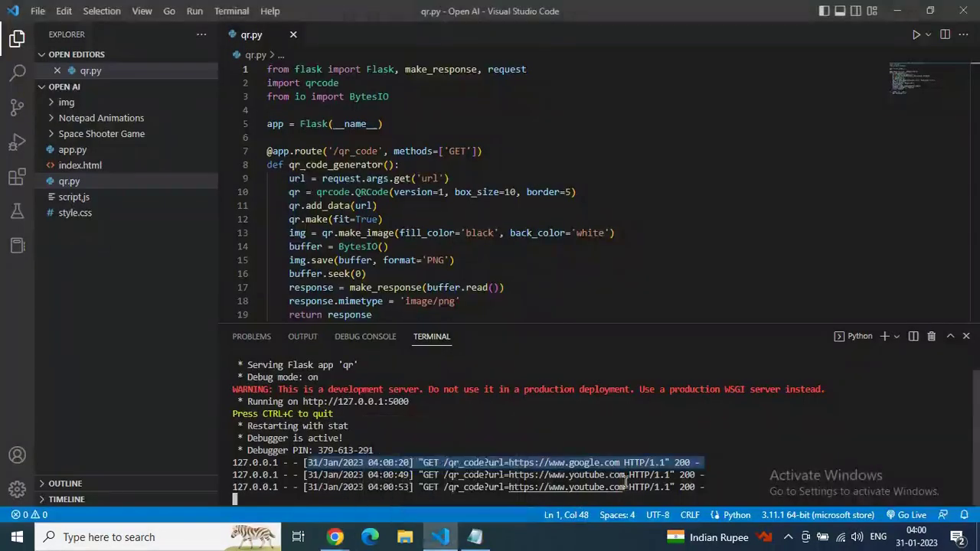
# Mark the youtube.com request lines returning 200, then return to the QR page in Chrome.
pyautogui.moveTo(722, 490); pyautogui.dragTo(347, 475)
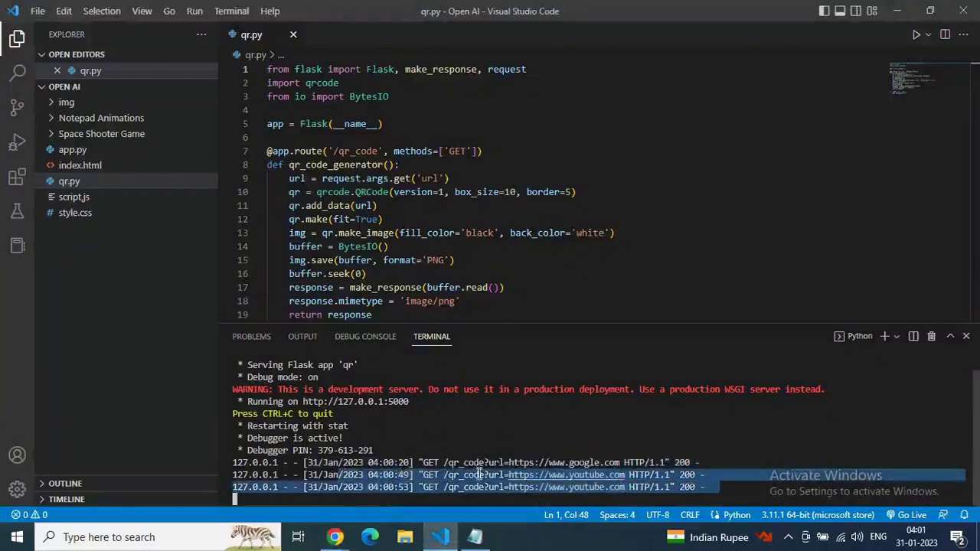
pyautogui.click(335, 539)
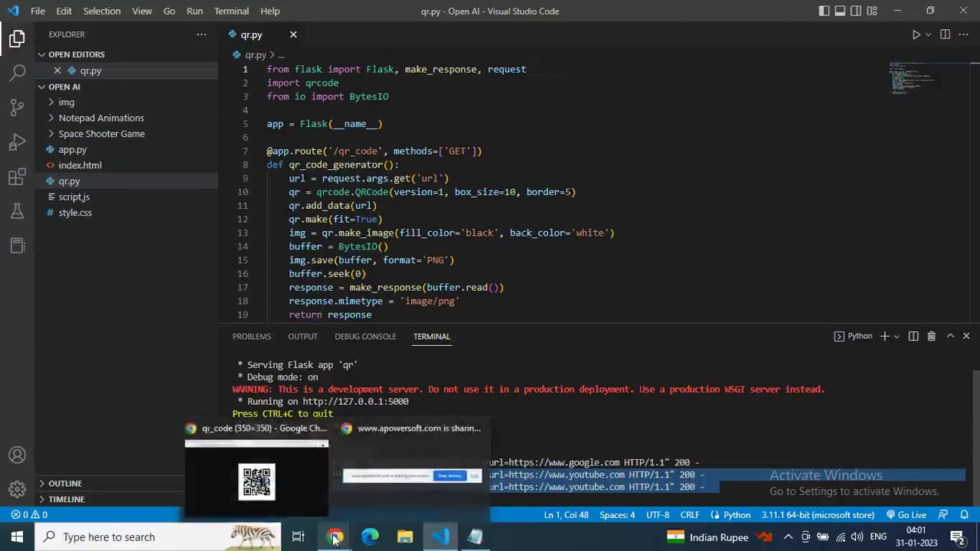
pyautogui.click(301, 489)
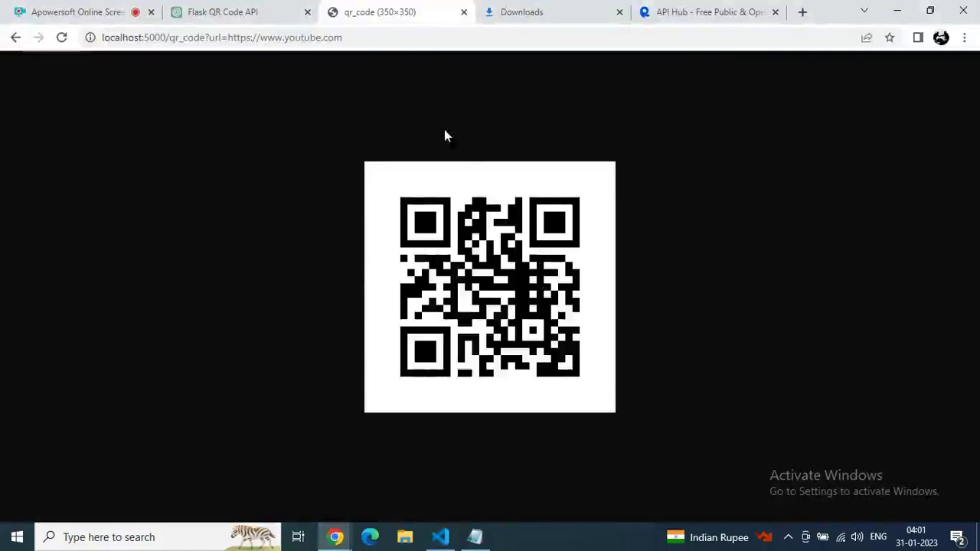
# Ask ChatGPT 'how to make response downloadeble' in the Flask chat.
pyautogui.click(253, 20)
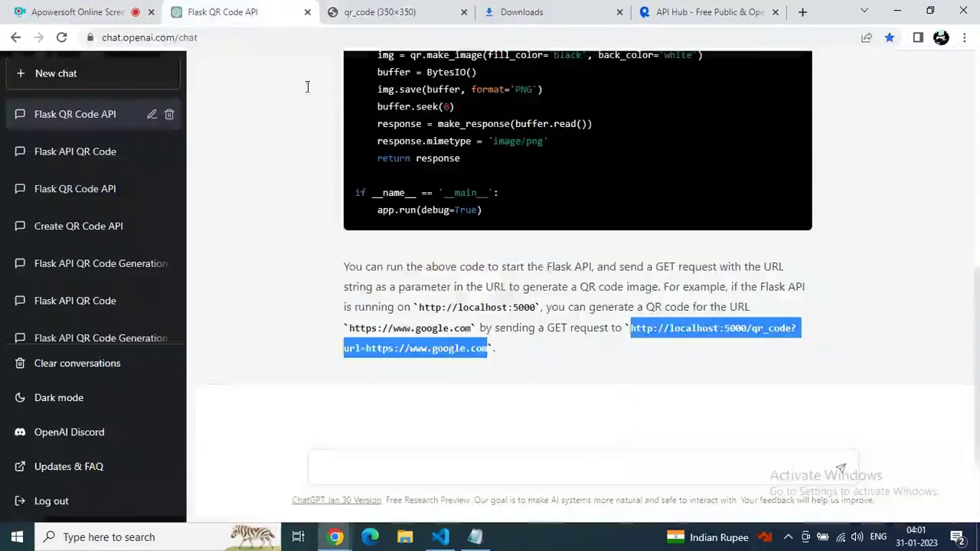
pyautogui.click(380, 462)
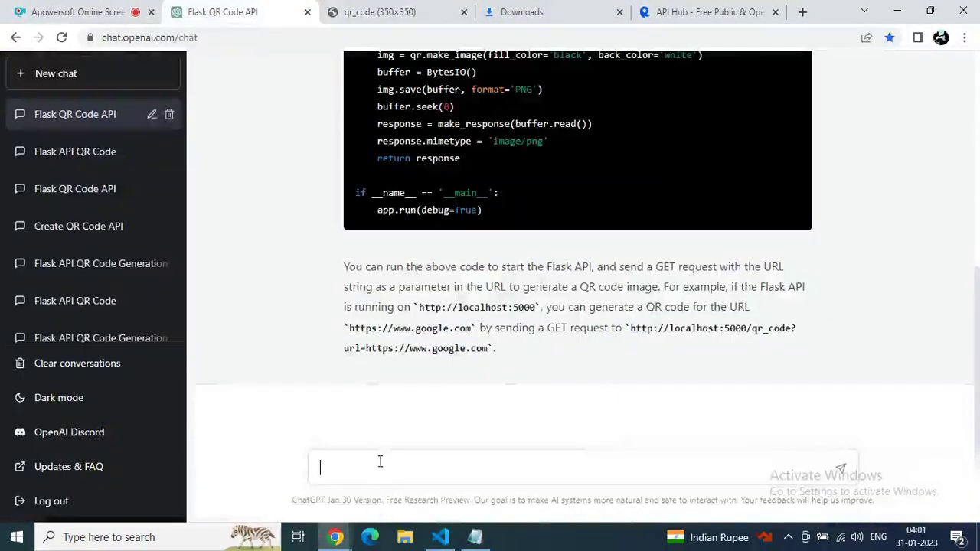
pyautogui.write('how to make response downloadeble')
pyautogui.click(841, 470)
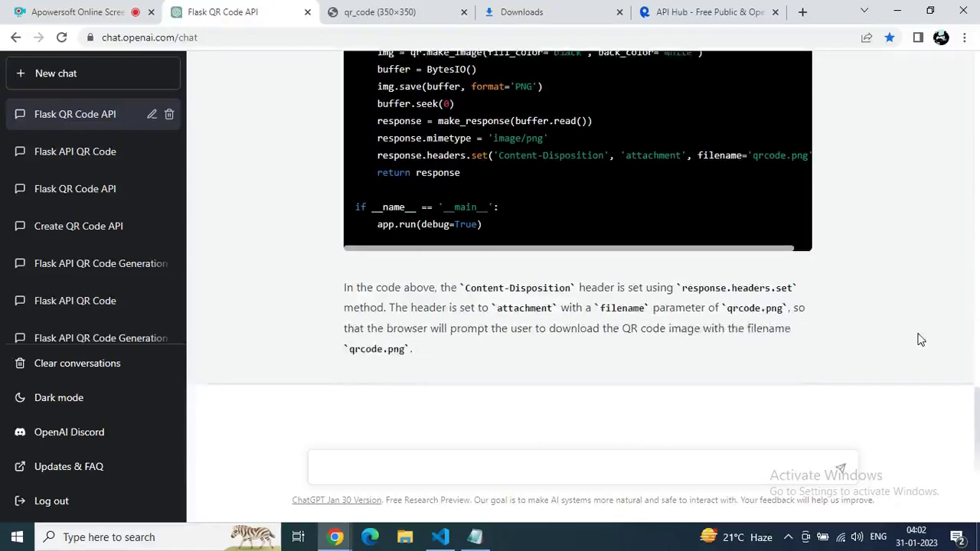
# Copy the suggested code setting a Content-Disposition attachment header for qrcode.png.
pyautogui.scroll(5, 918, 338)
pyautogui.scroll(1, 921, 339)
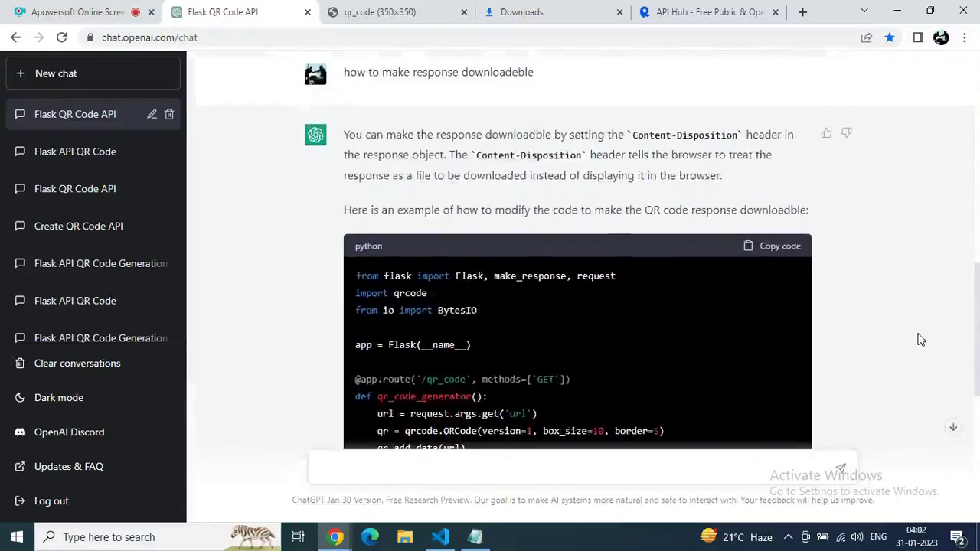
pyautogui.moveTo(536, 74); pyautogui.dragTo(342, 73)
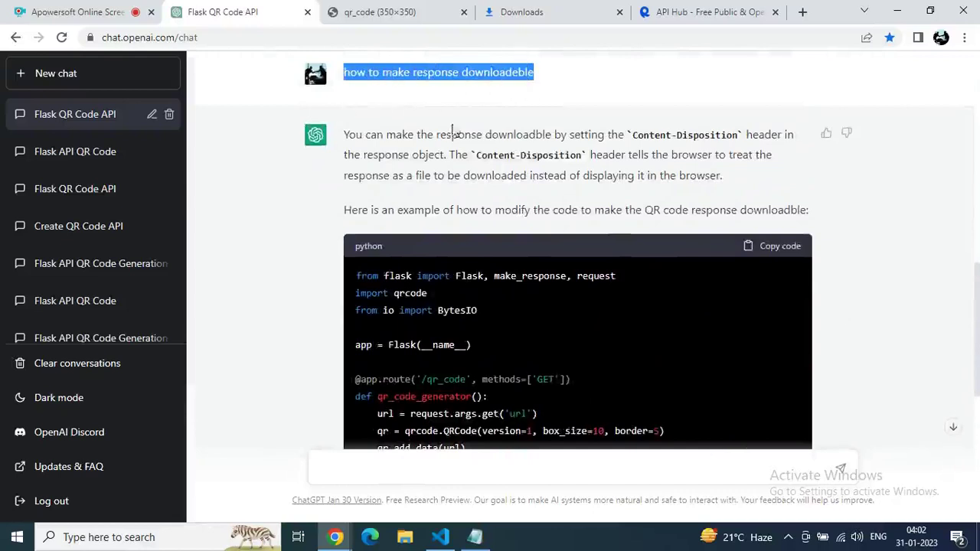
pyautogui.click(834, 232)
pyautogui.click(781, 248)
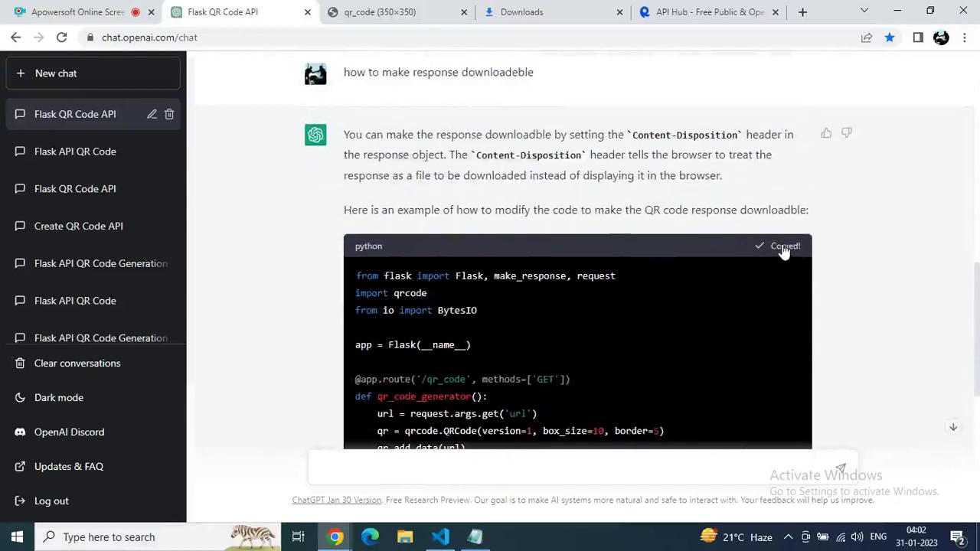
pyautogui.moveTo(452, 541)
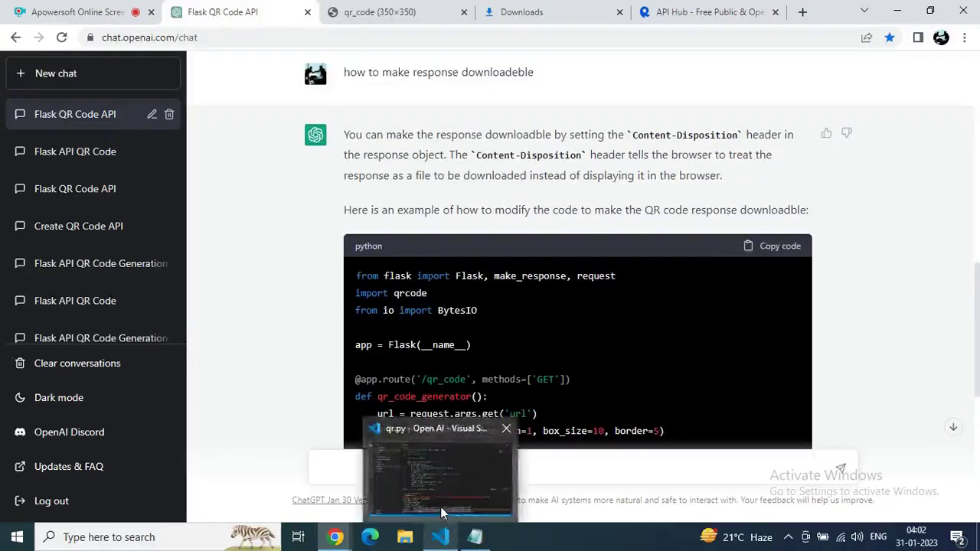
pyautogui.click(440, 507)
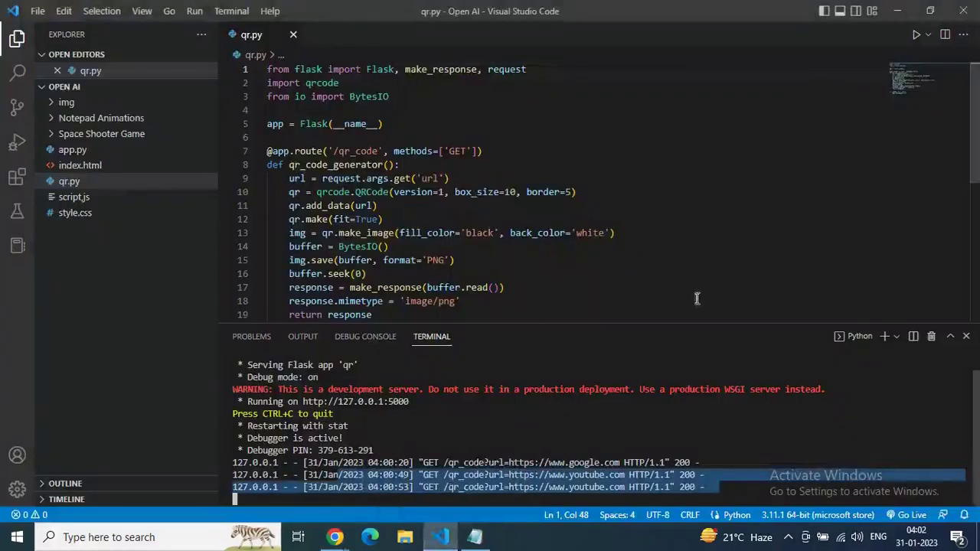
# Replace qr.py with the Content-Disposition attachment version for qrcode.png and rerun the Flask server.
pyautogui.moveTo(764, 330); pyautogui.dragTo(713, 369)
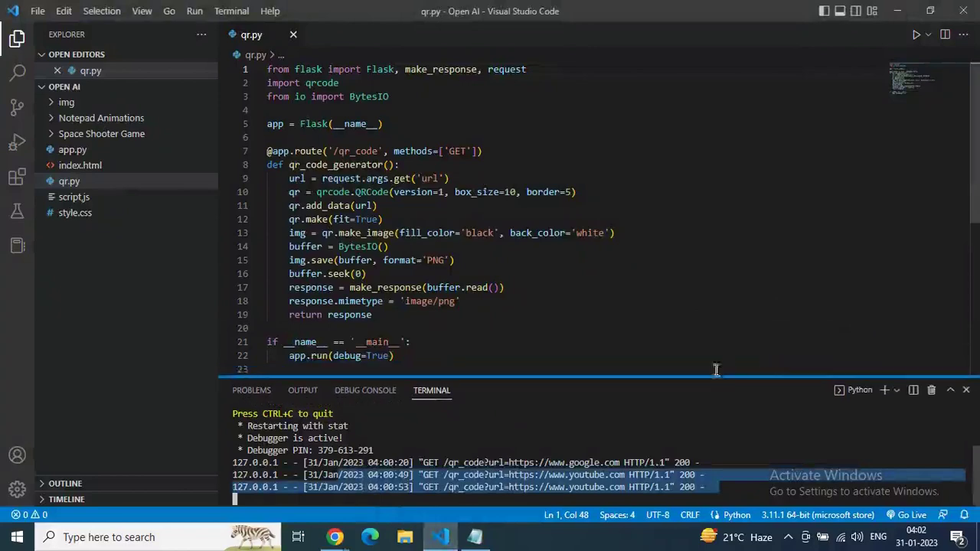
pyautogui.click(424, 360)
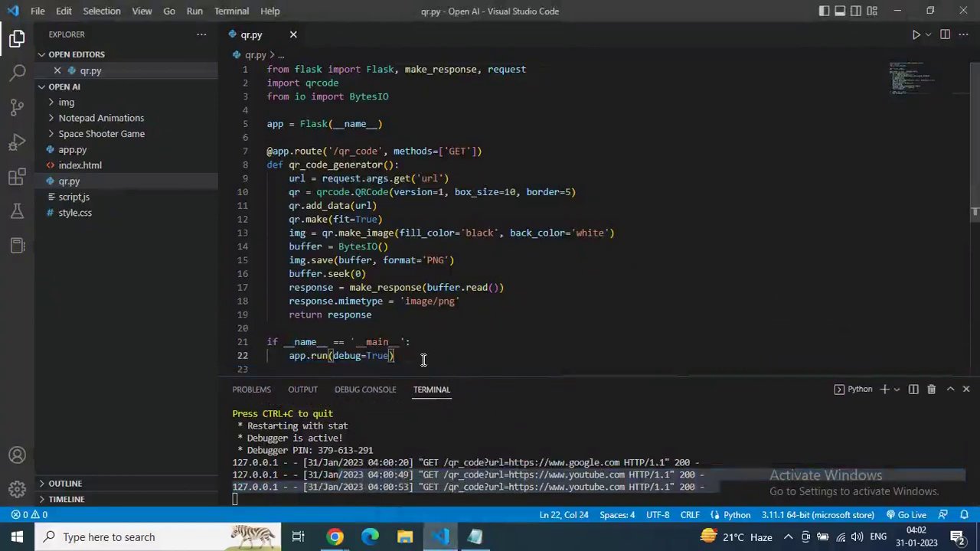
pyautogui.hotkey('ctrl', 'a')
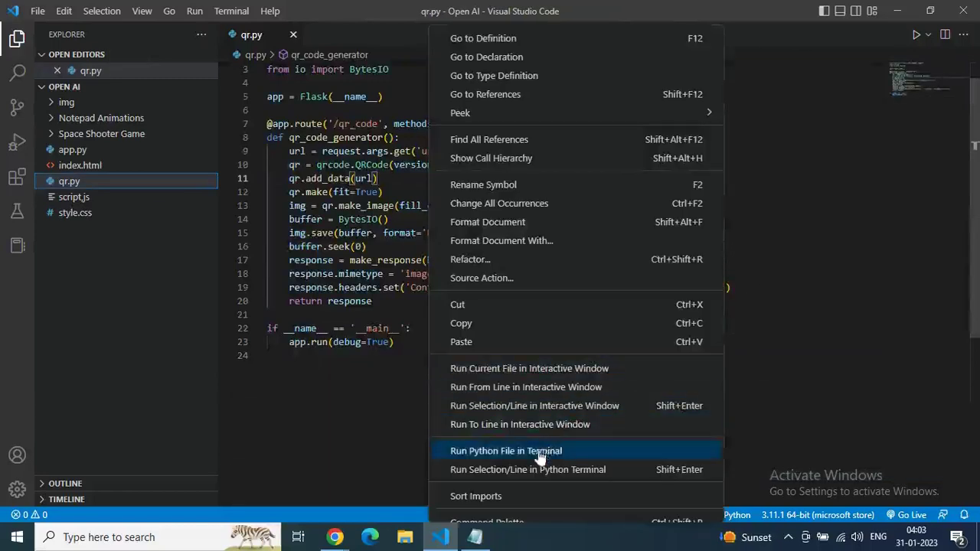
pyautogui.click(539, 451)
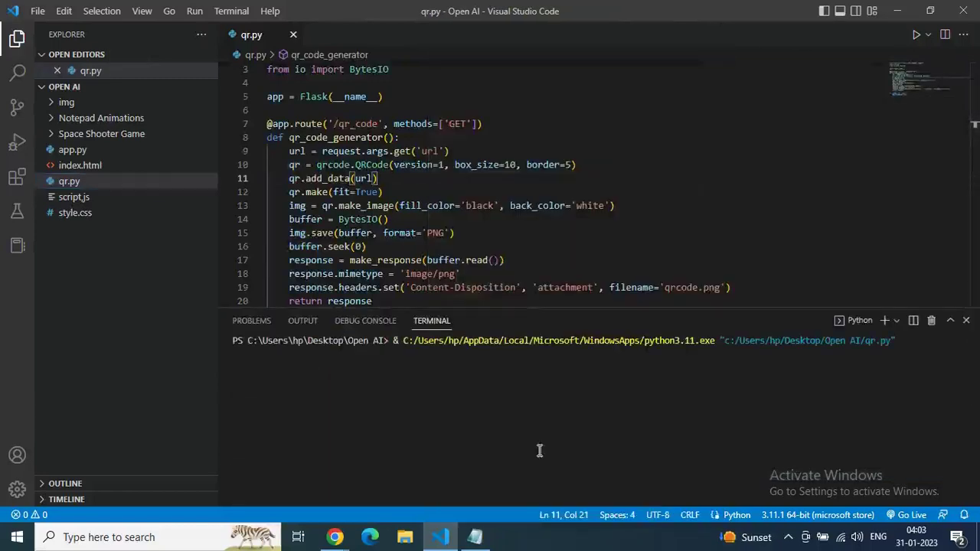
pyautogui.moveTo(406, 442); pyautogui.dragTo(258, 365)
pyautogui.click(444, 436)
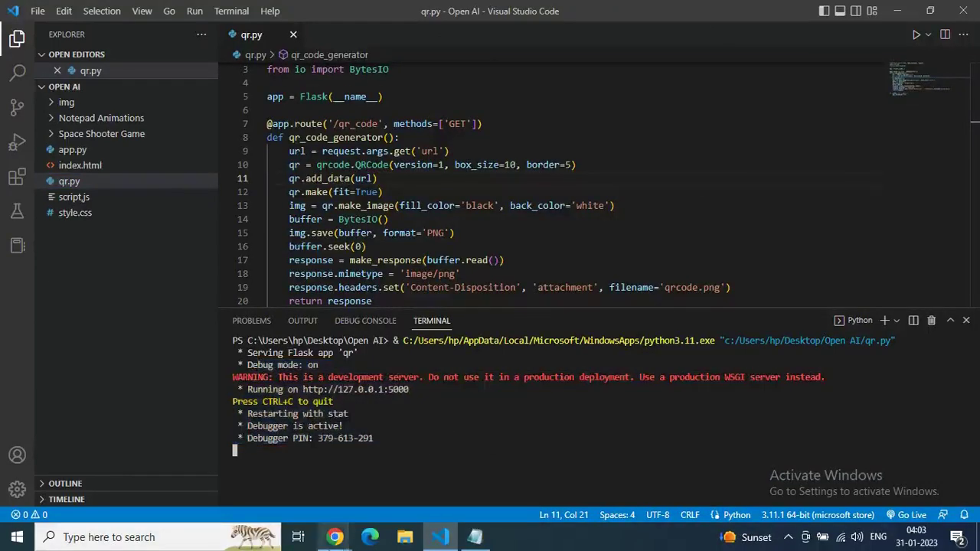
pyautogui.click(306, 463)
# Load the localhost:5000/qr_code URL for youtube.com in a new tab, downloading qrcode.png.
pyautogui.click(386, 11)
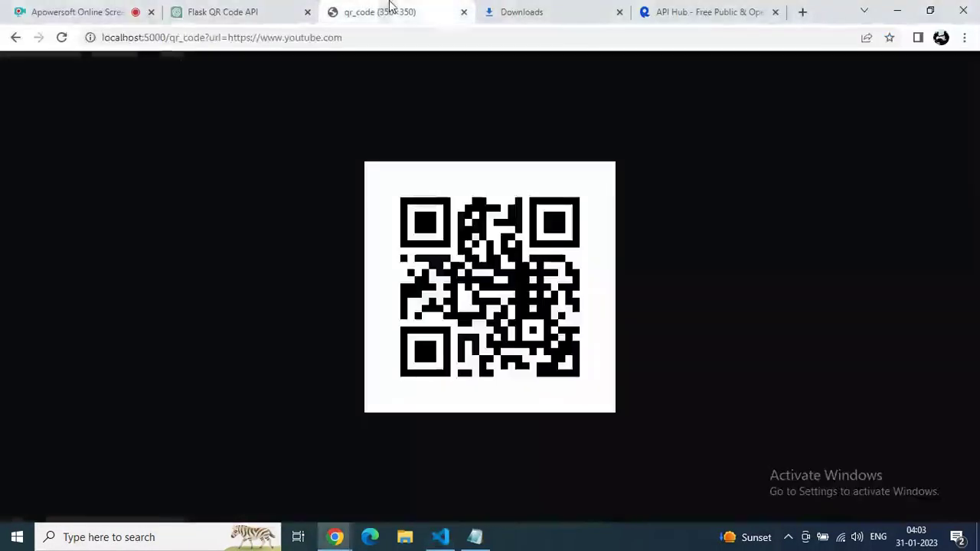
pyautogui.moveTo(360, 38); pyautogui.dragTo(105, 37)
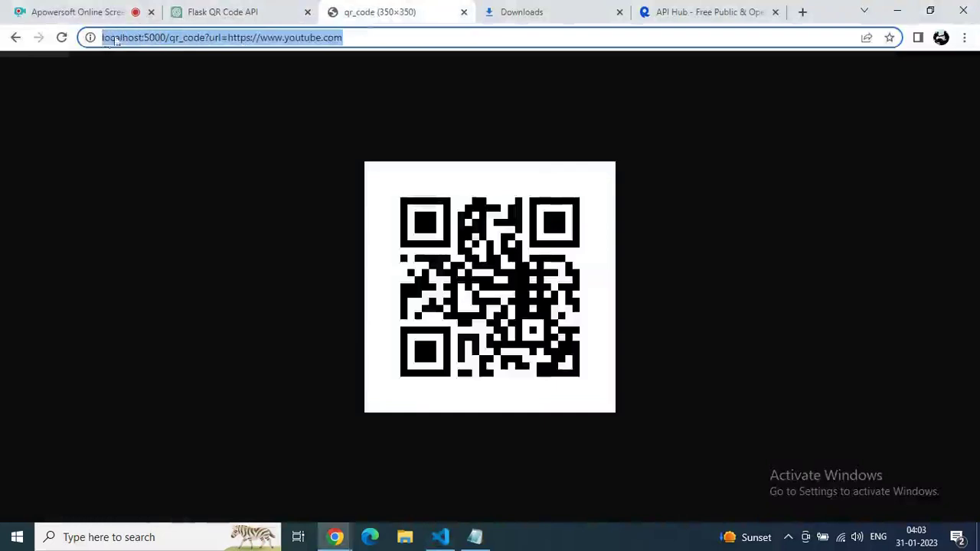
pyautogui.click(802, 12)
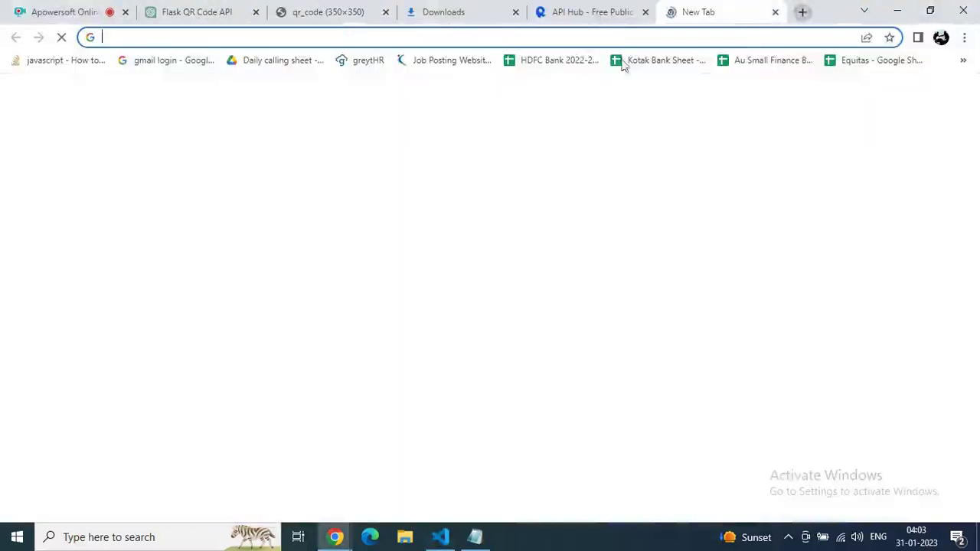
pyautogui.hotkey('ctrl', 'v')
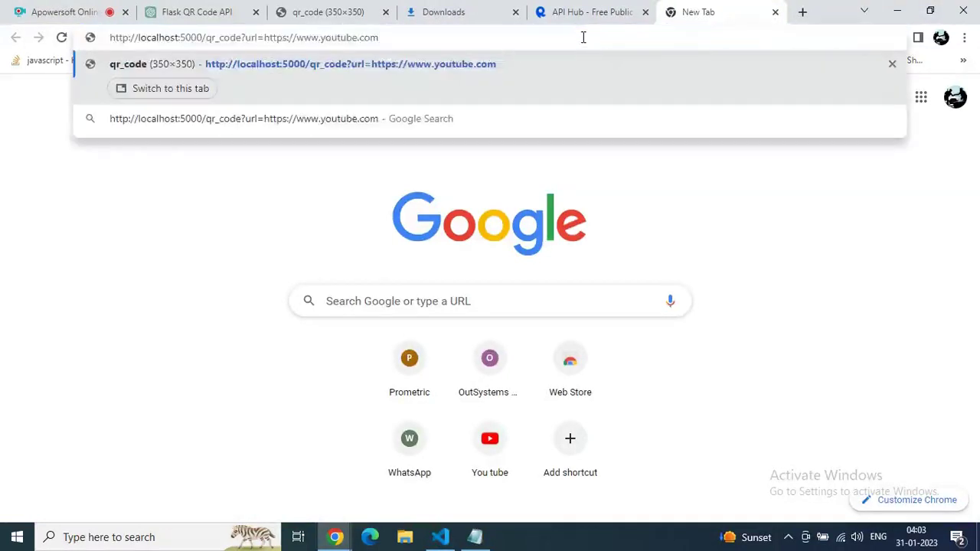
pyautogui.press('Return')
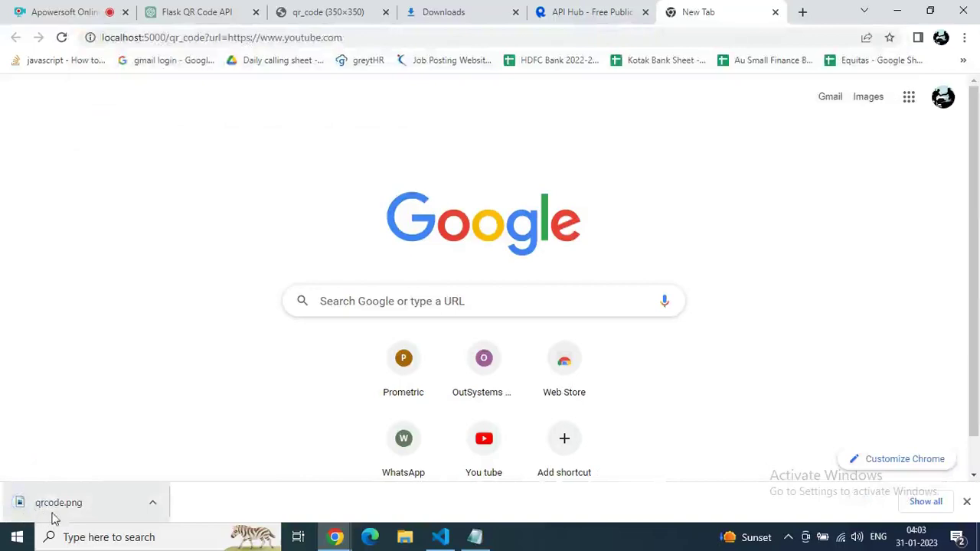
pyautogui.click(460, 16)
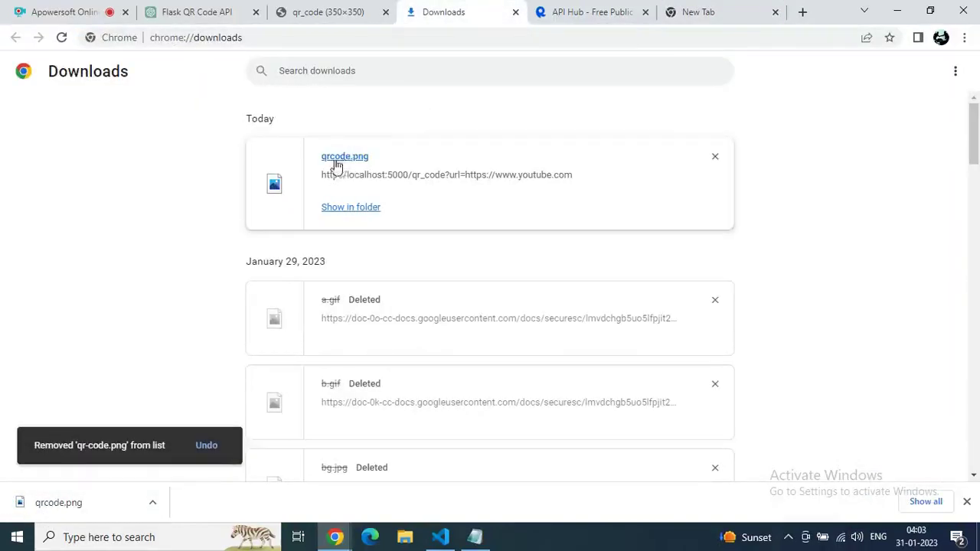
pyautogui.click(350, 11)
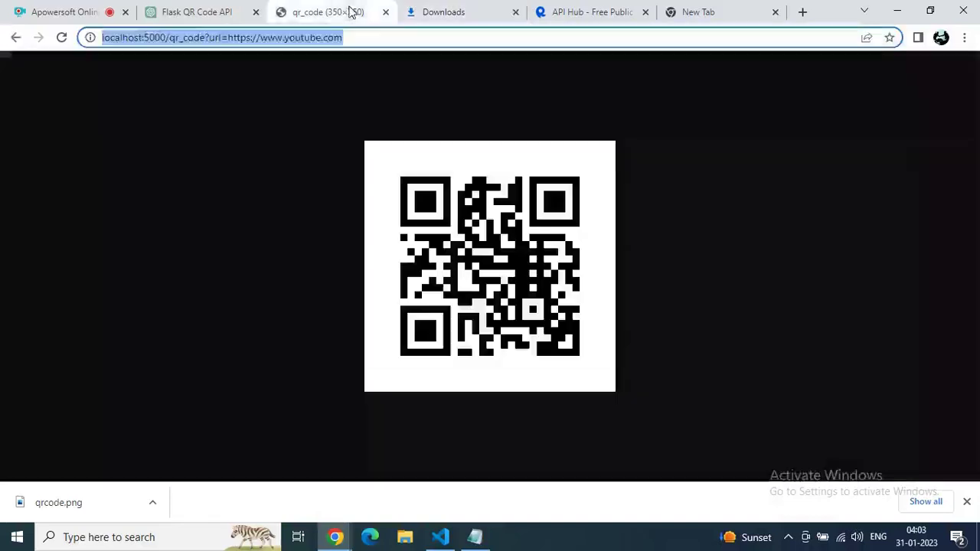
# Change the target URL from youtube to google and open the downloaded qrcode (1).png.
pyautogui.click(706, 8)
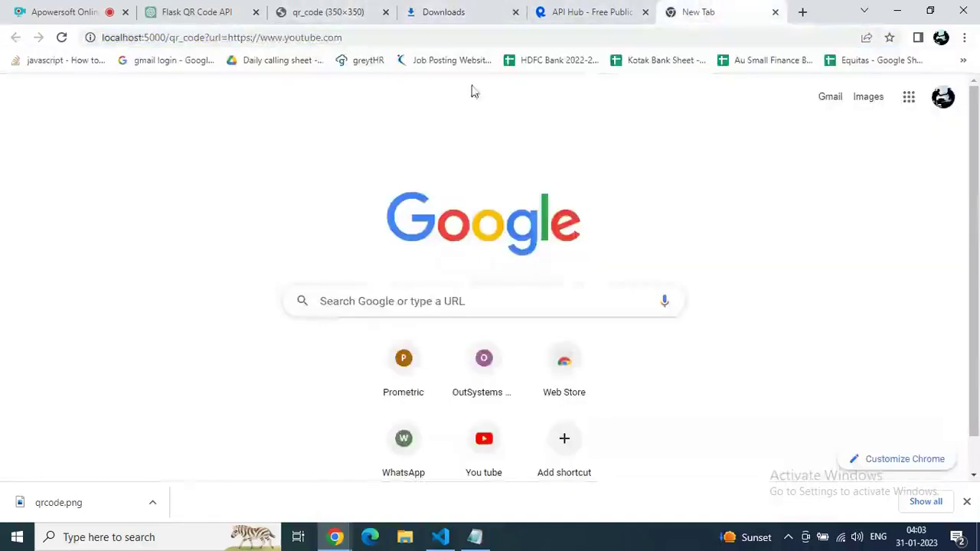
pyautogui.click(322, 37)
pyautogui.click(321, 38)
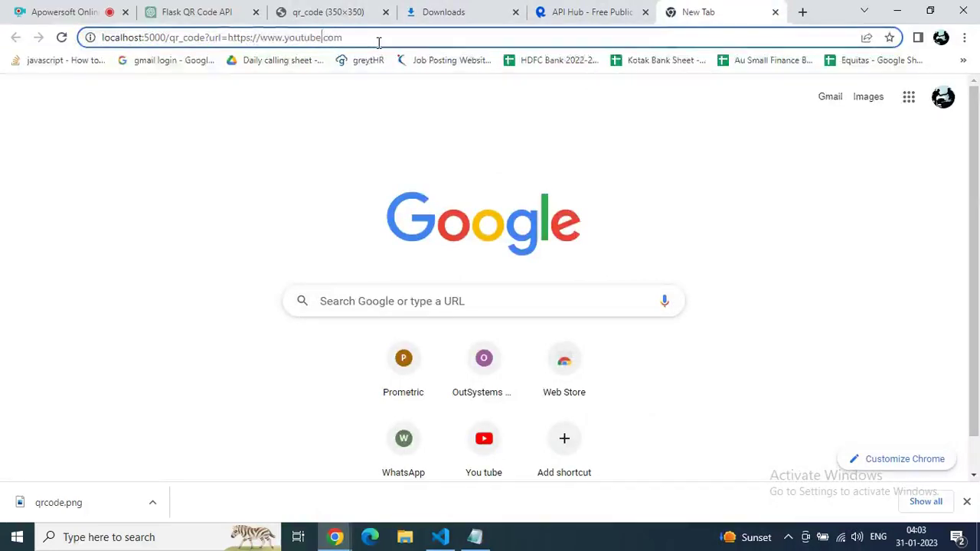
pyautogui.press('BackSpace')
pyautogui.press('BackSpace')
pyautogui.press('BackSpace')
pyautogui.press('BackSpace')
pyautogui.press('BackSpace')
pyautogui.press('BackSpace')
pyautogui.press('BackSpace')
pyautogui.write('google')
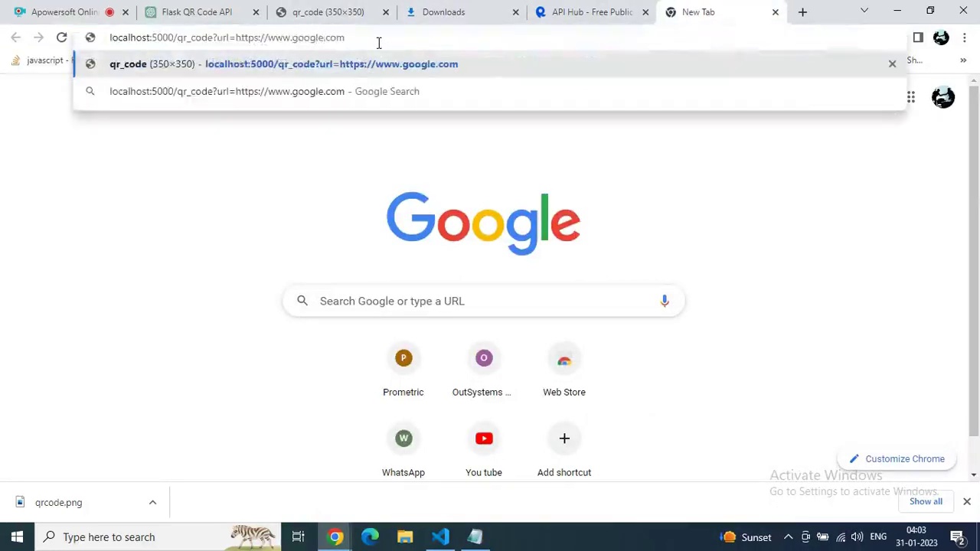
pyautogui.press('Return')
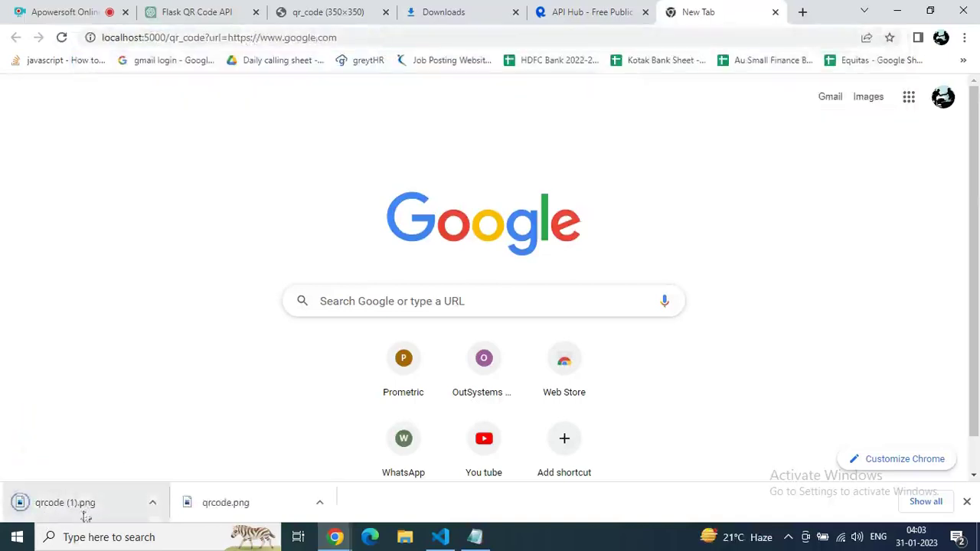
pyautogui.click(446, 13)
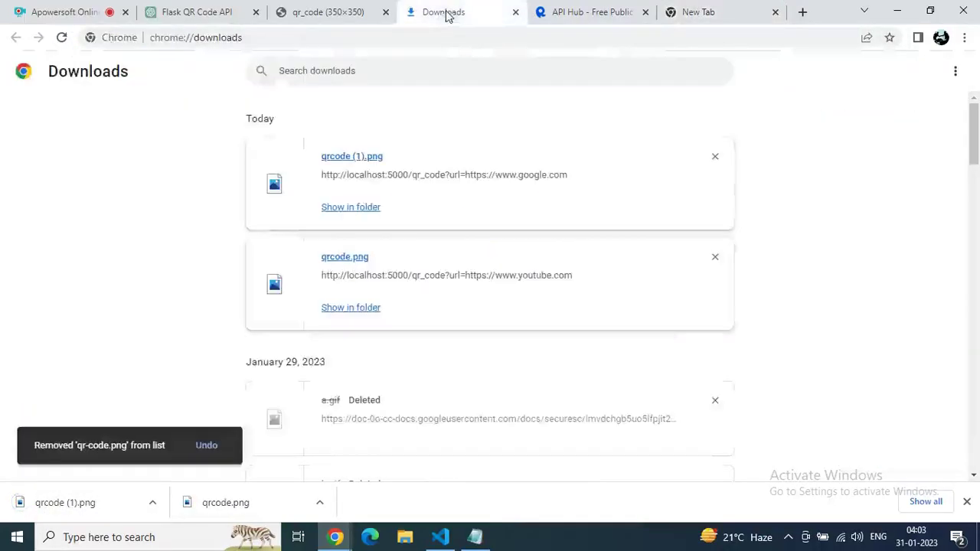
pyautogui.click(355, 157)
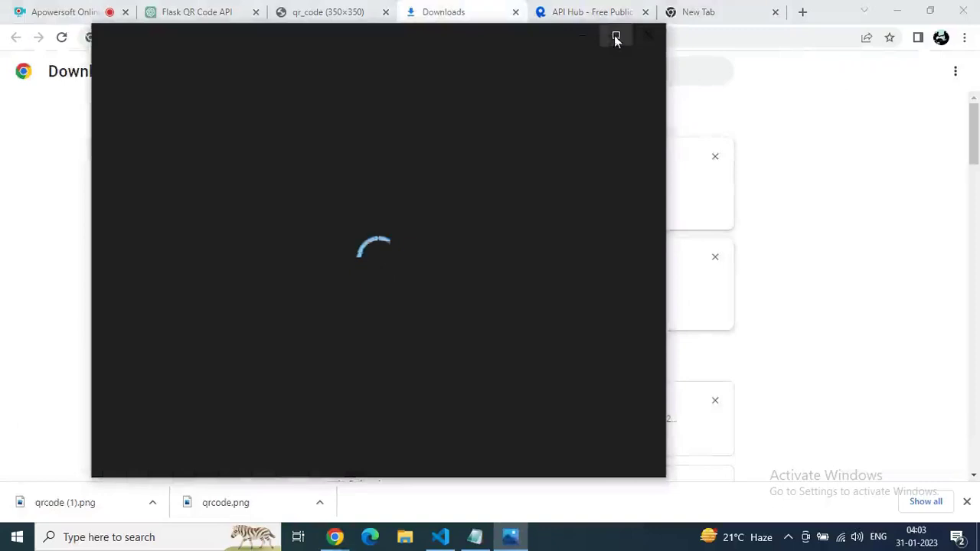
# Maximize Photos to inspect the google.com QR code in qrcode (1).png, then close it.
pyautogui.click(615, 35)
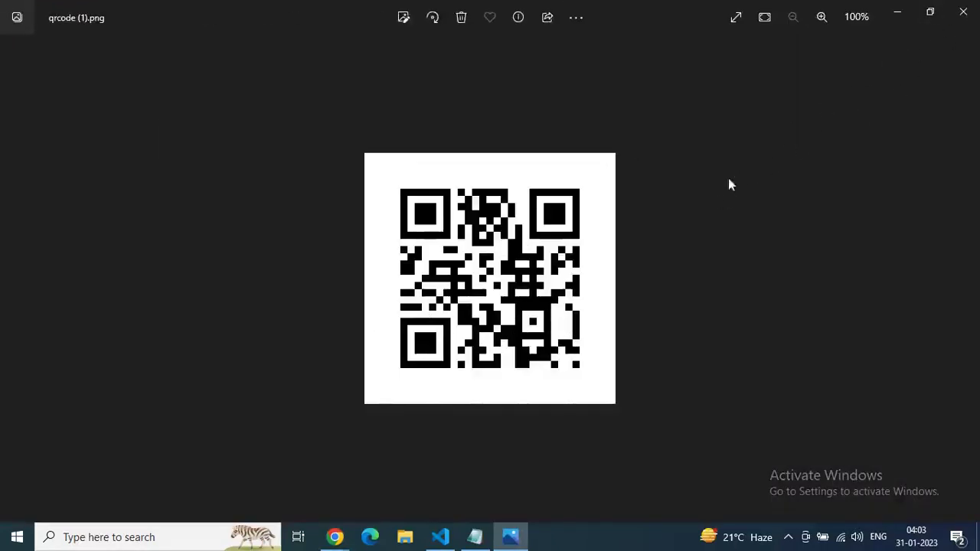
pyautogui.hotkey('alt', 'F4')
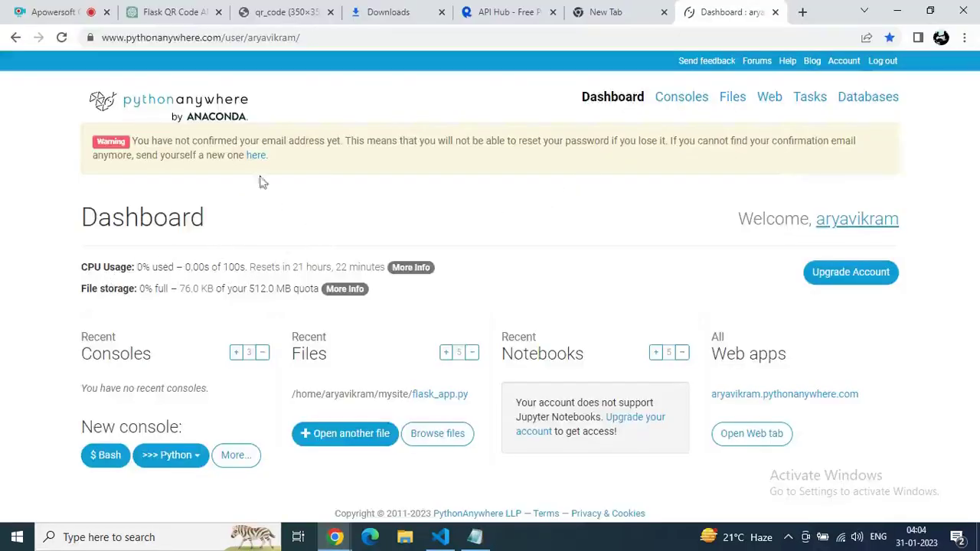
# Add a web app on the free domain using Flask, Python 3.10 and the default mysite/flask_app.py path.
pyautogui.moveTo(230, 104); pyautogui.dragTo(43, 156)
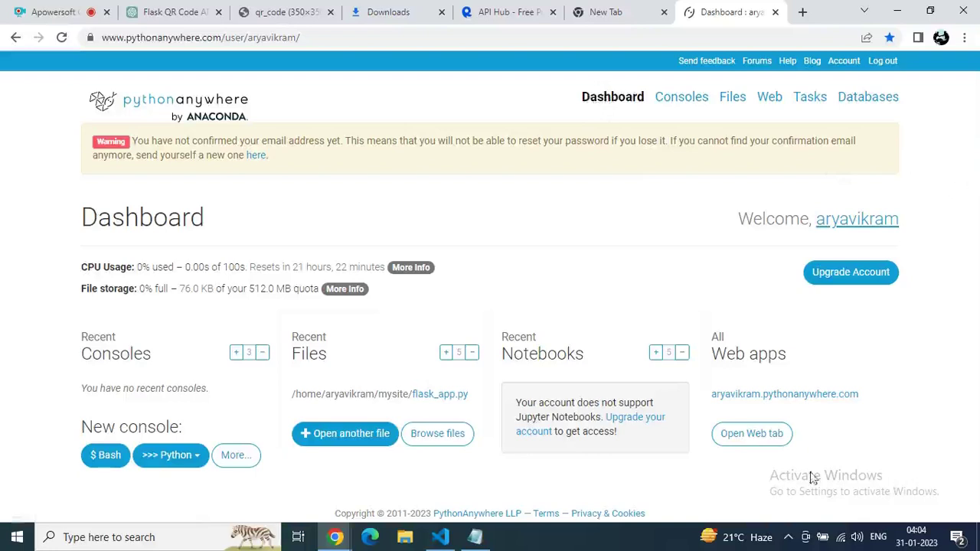
pyautogui.click(753, 433)
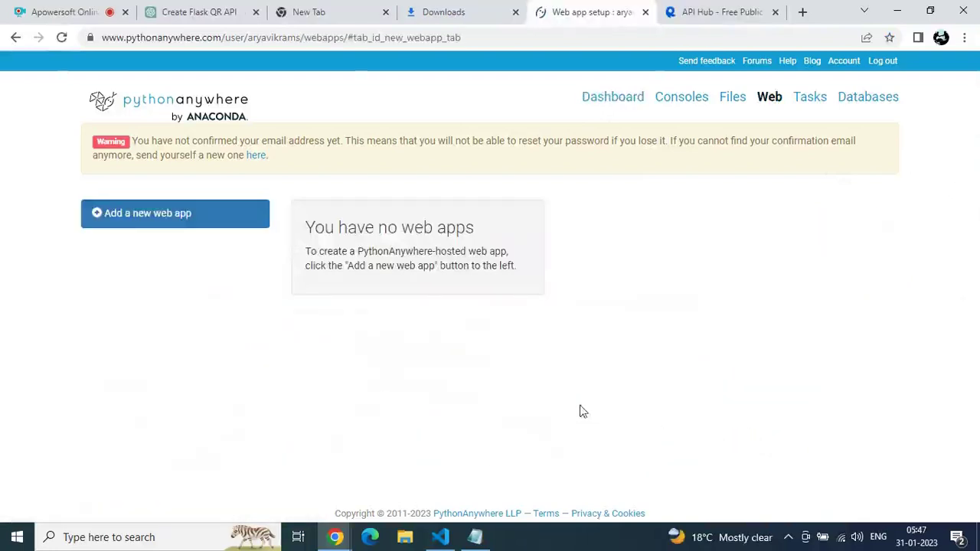
pyautogui.click(178, 222)
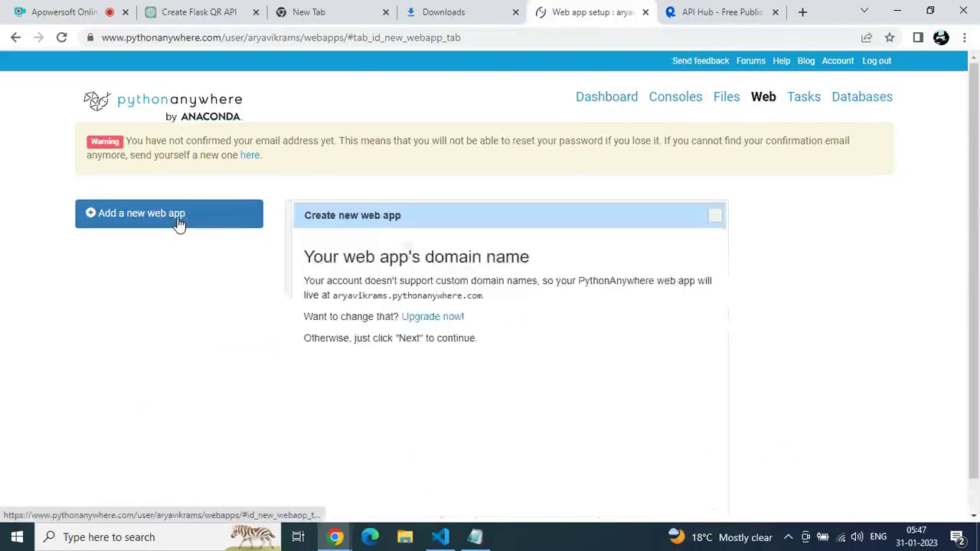
pyautogui.scroll(-1, 758, 383)
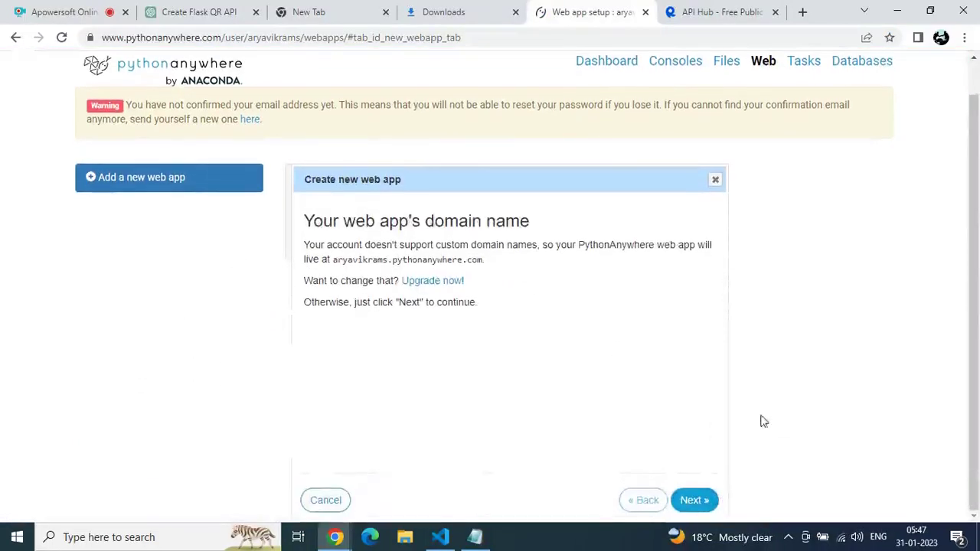
pyautogui.click(692, 499)
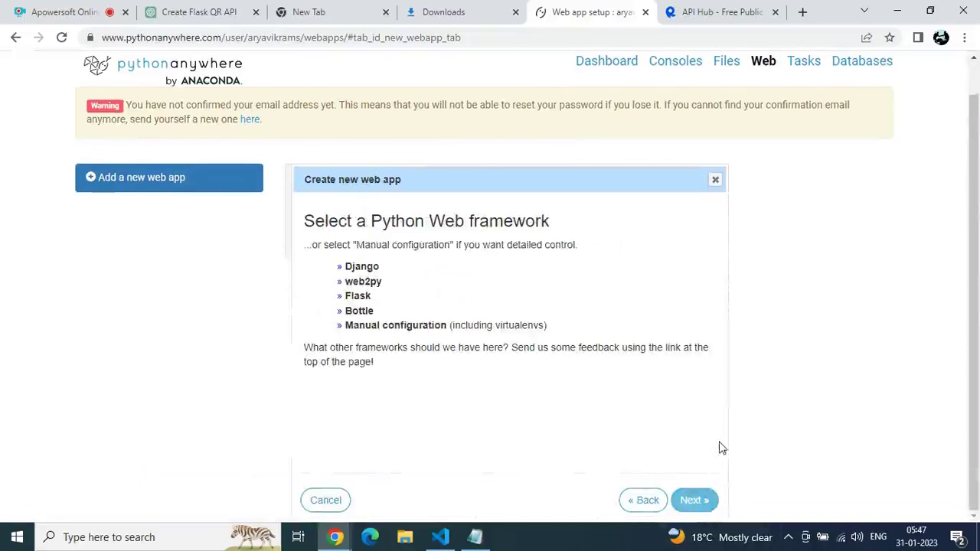
pyautogui.click(358, 296)
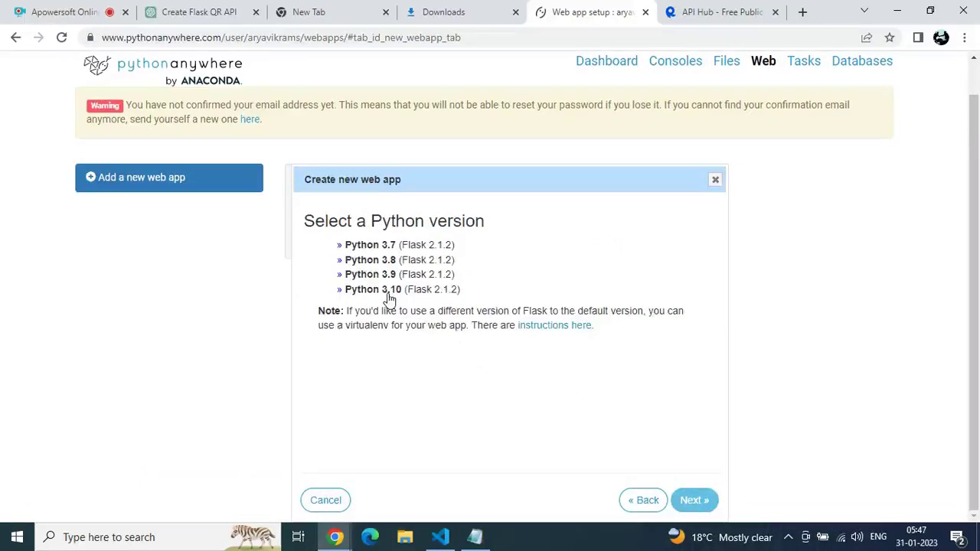
pyautogui.click(388, 294)
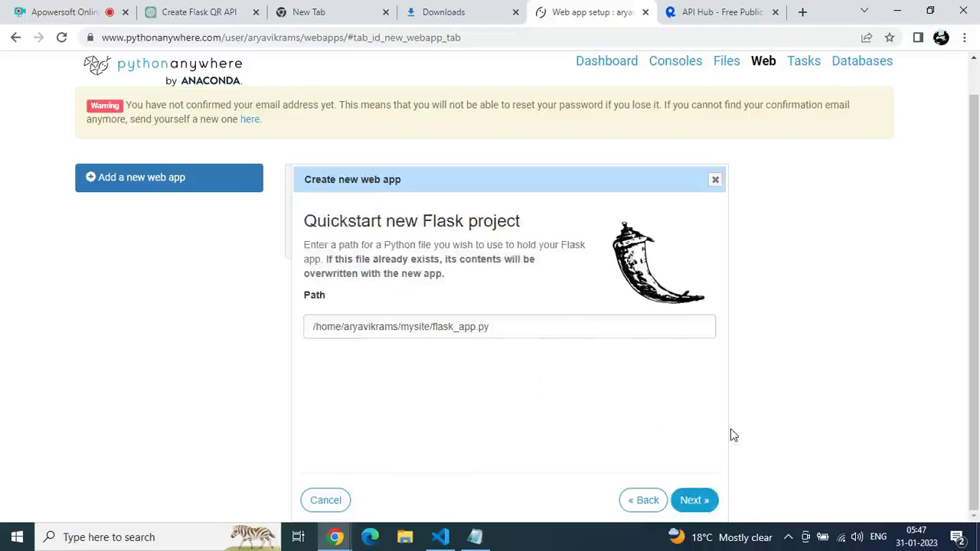
pyautogui.click(700, 501)
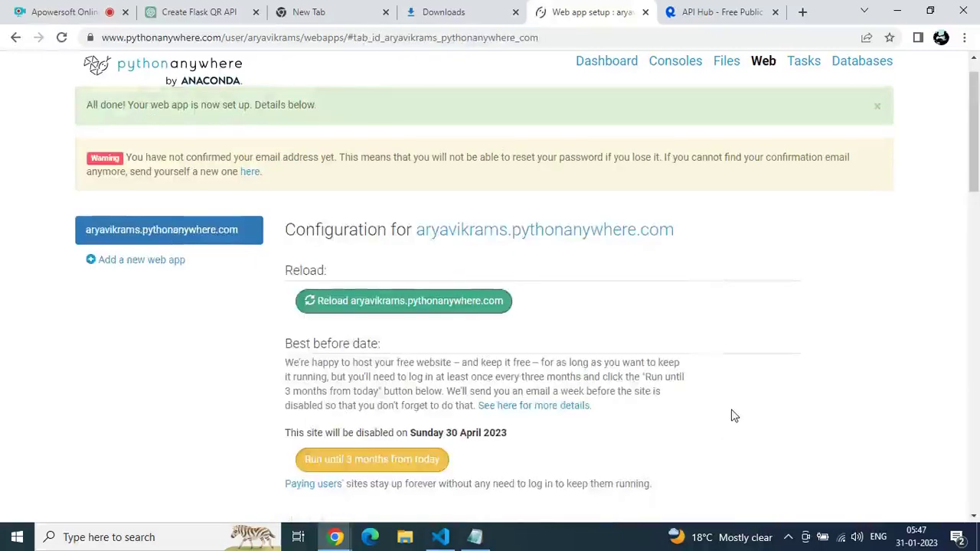
# Go to the mysite source-code directory from the web app's Code section.
pyautogui.scroll(-5, 728, 413)
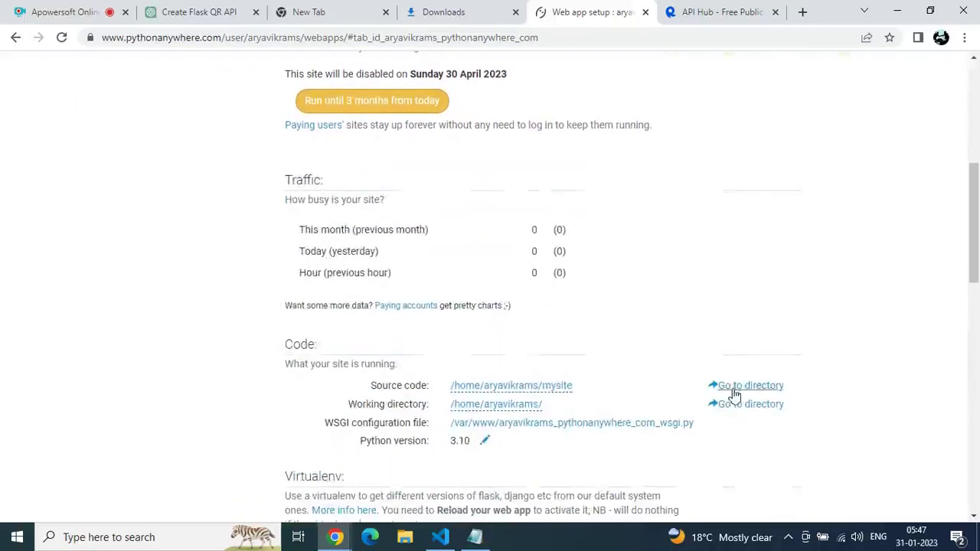
pyautogui.scroll(4, 845, 387)
pyautogui.scroll(-6, 843, 377)
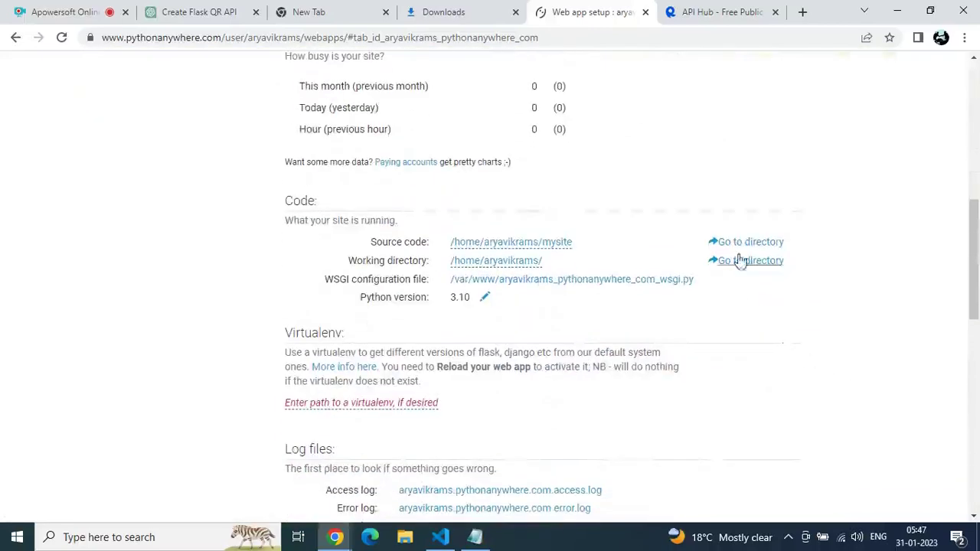
pyautogui.click(751, 243)
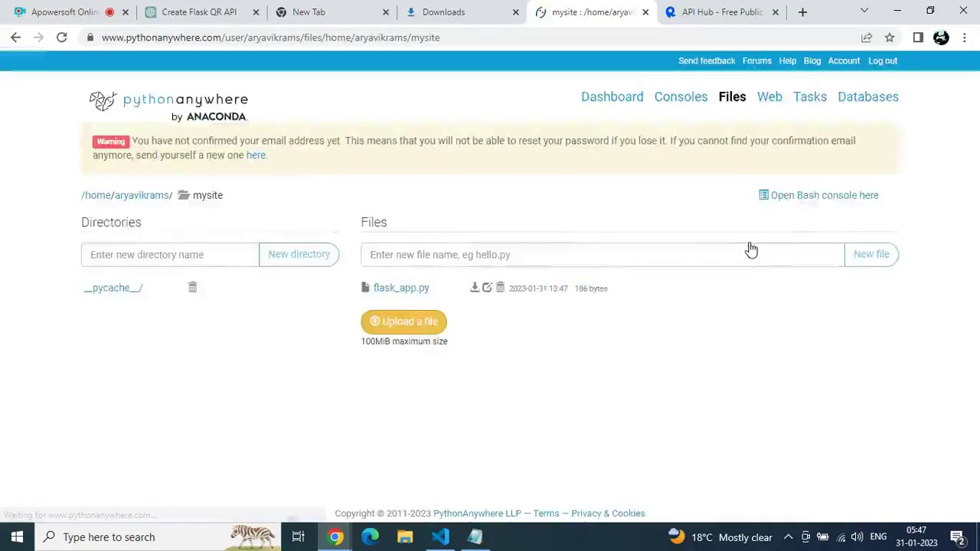
# Overwrite flask_app.py with the qr.py QR-code code, save it, and return to mysite.
pyautogui.click(401, 289)
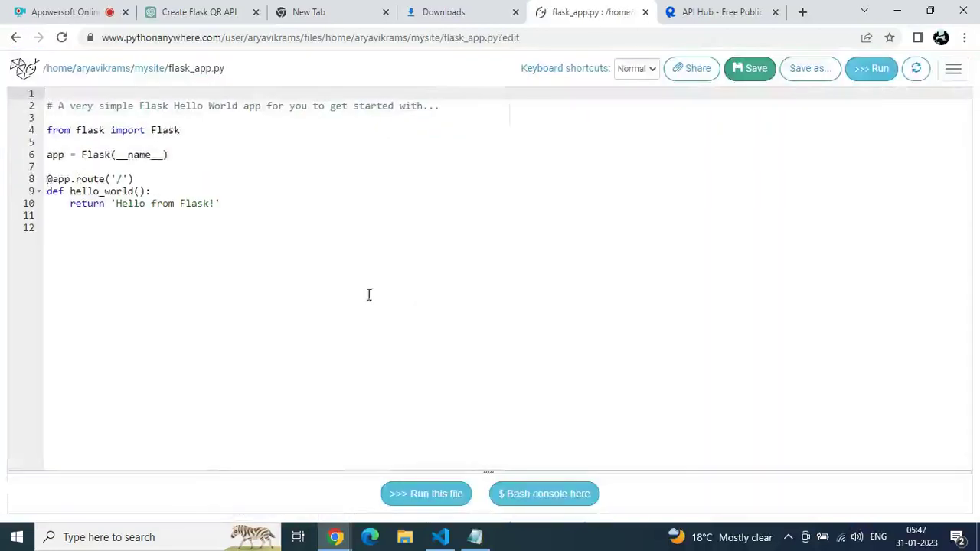
pyautogui.hotkey('ctrl', 'a')
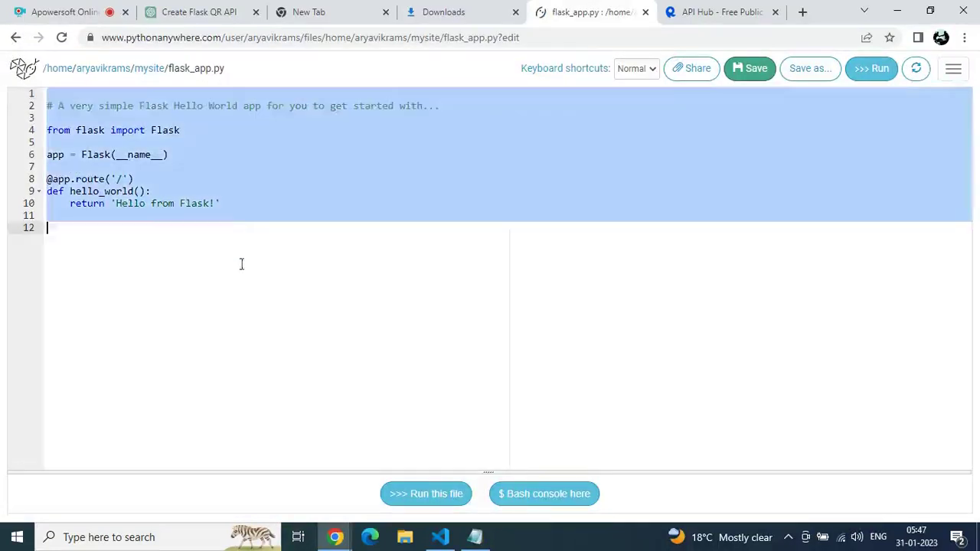
pyautogui.moveTo(438, 538)
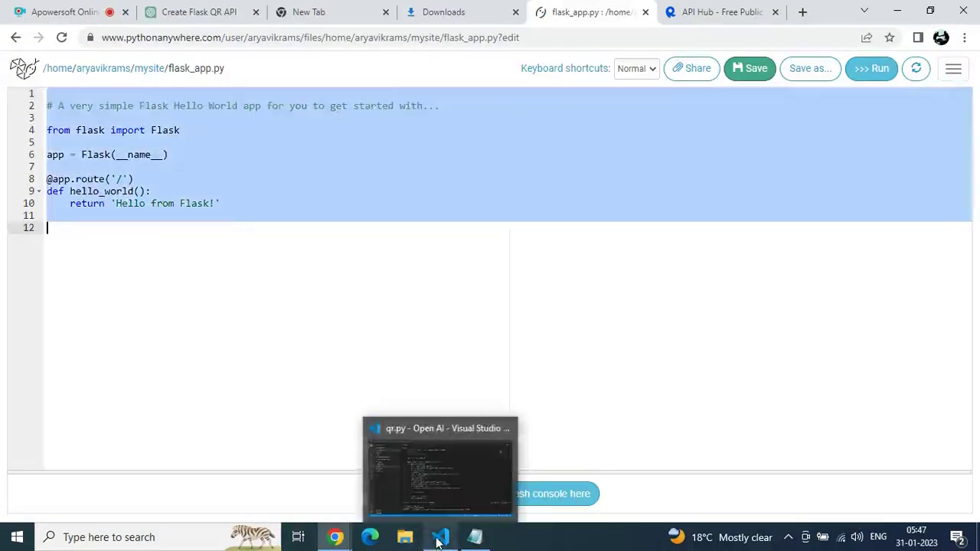
pyautogui.click(476, 452)
pyautogui.click(454, 394)
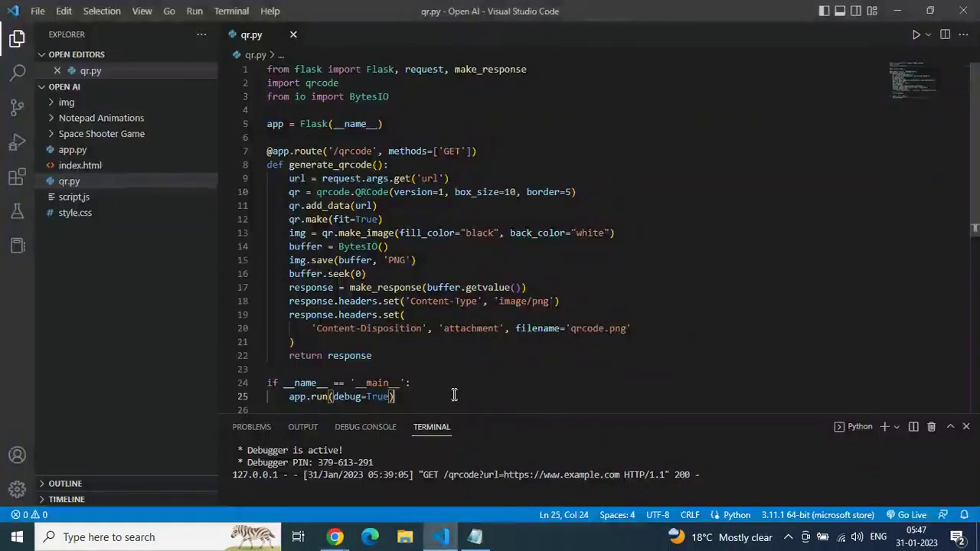
pyautogui.hotkey('ctrl', 'a')
pyautogui.hotkey('ctrl', 'c')
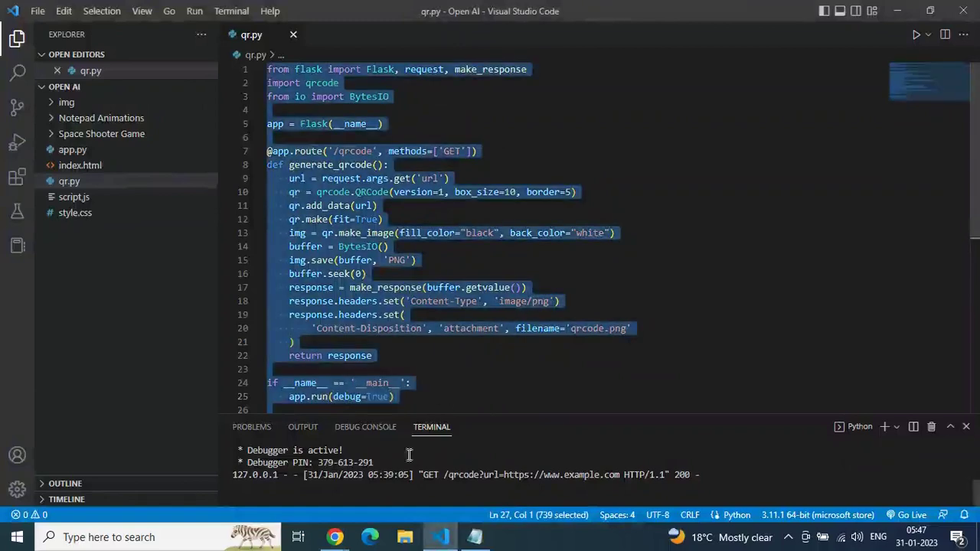
pyautogui.moveTo(335, 537)
pyautogui.click(315, 509)
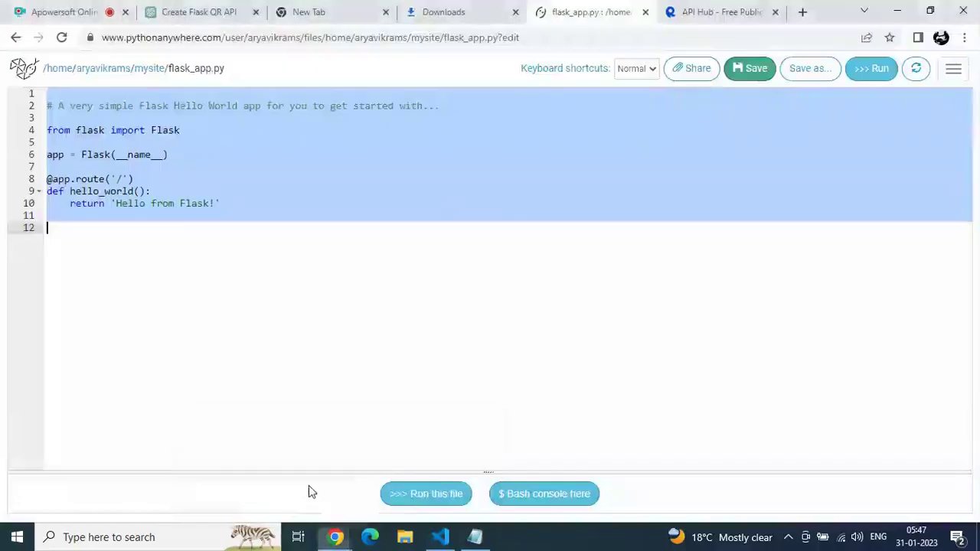
pyautogui.hotkey('ctrl', 'v')
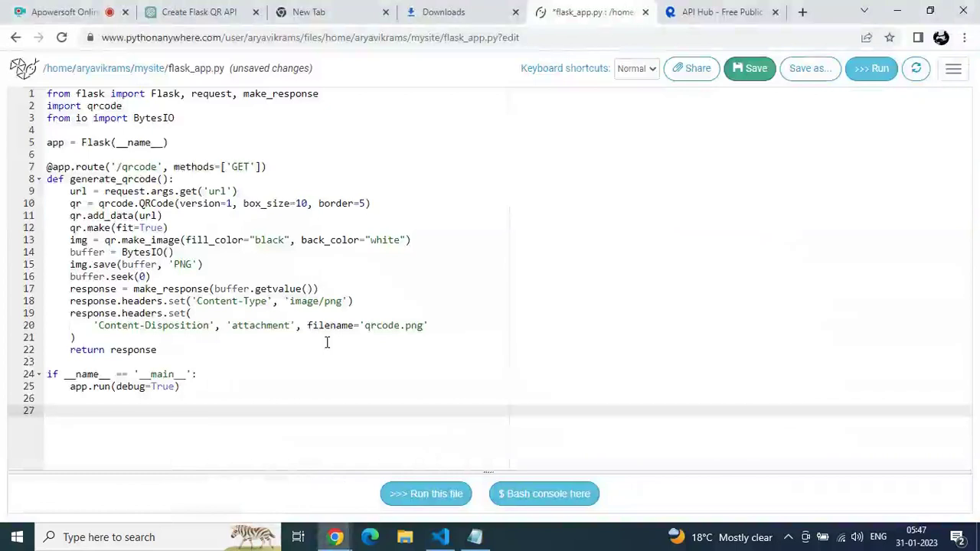
pyautogui.click(746, 76)
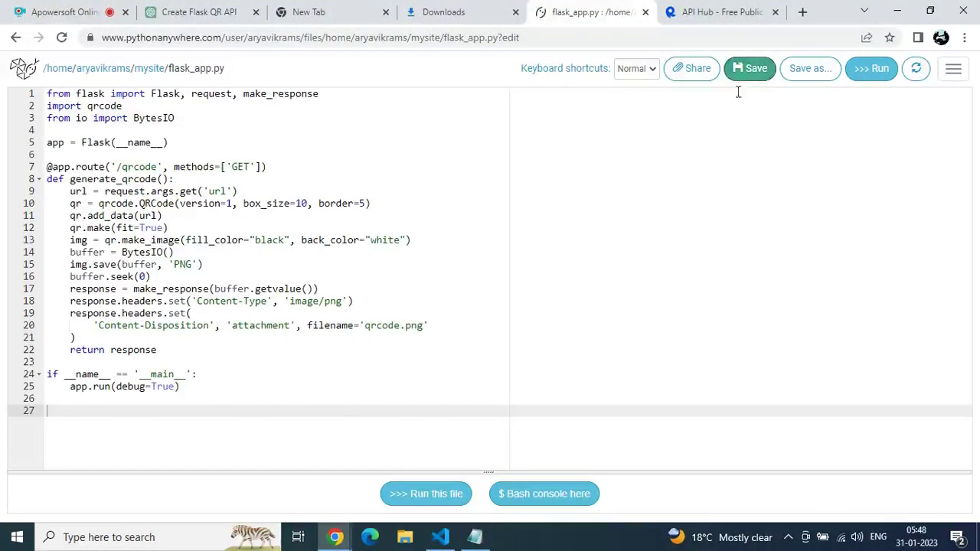
pyautogui.click(152, 70)
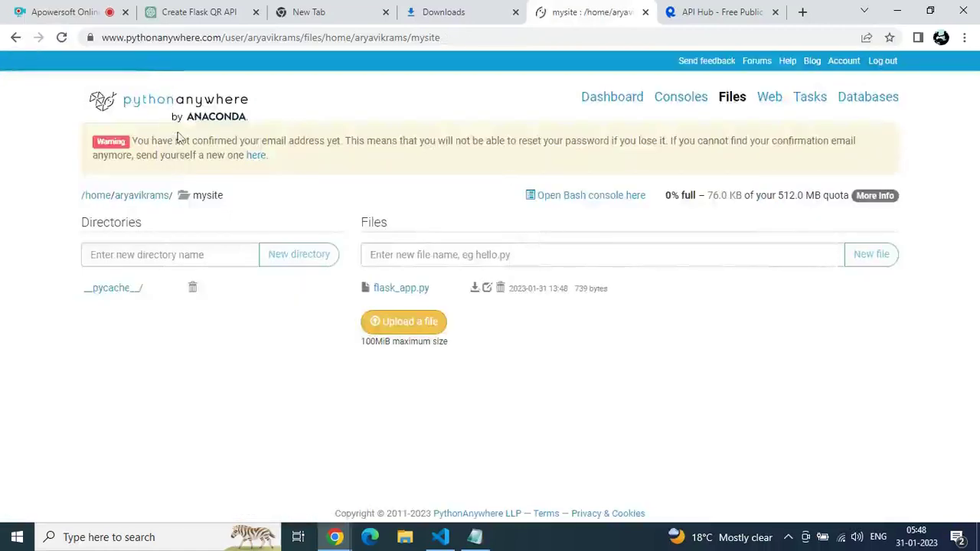
# Reload the web app to apply the new code and copy its pythonanywhere.com domain.
pyautogui.click(768, 109)
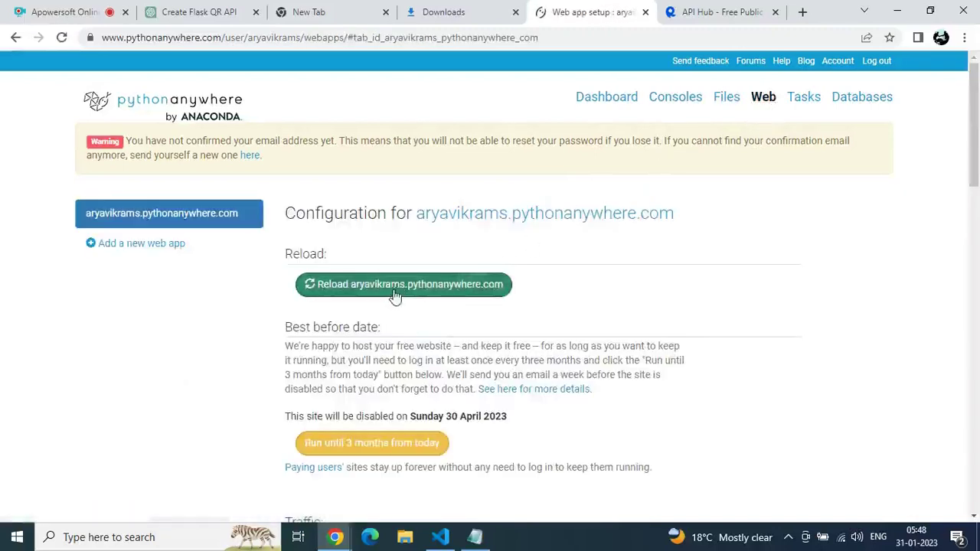
pyautogui.click(394, 289)
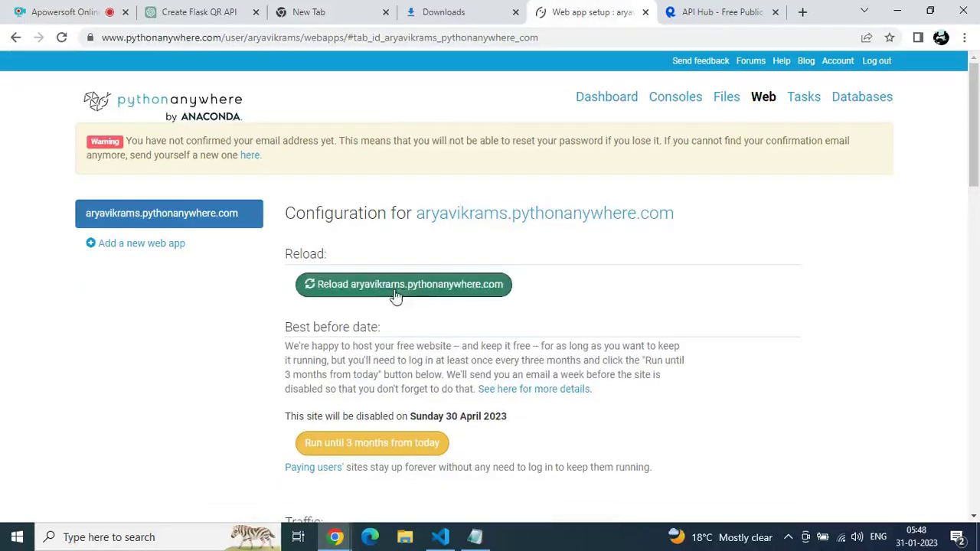
pyautogui.moveTo(699, 217); pyautogui.dragTo(418, 214)
pyautogui.hotkey('ctrl', 'c')
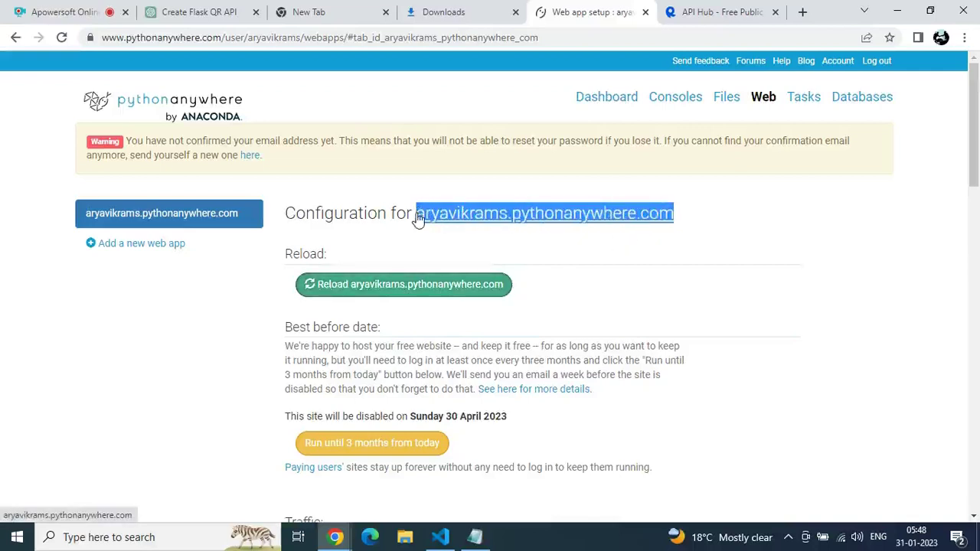
# Load the domain's root address in a new tab, which returns 404 Not Found.
pyautogui.click(802, 12)
pyautogui.hotkey('ctrl', 'v')
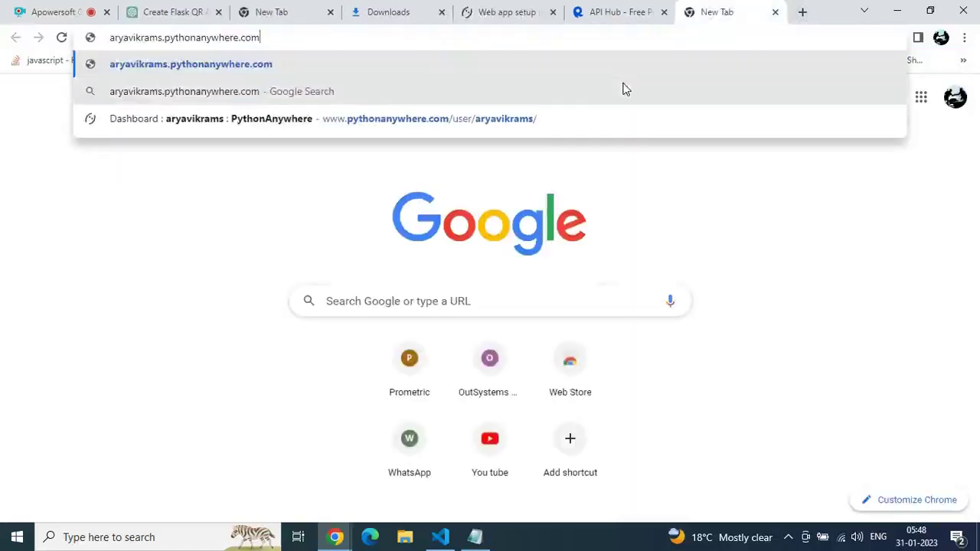
pyautogui.click(600, 66)
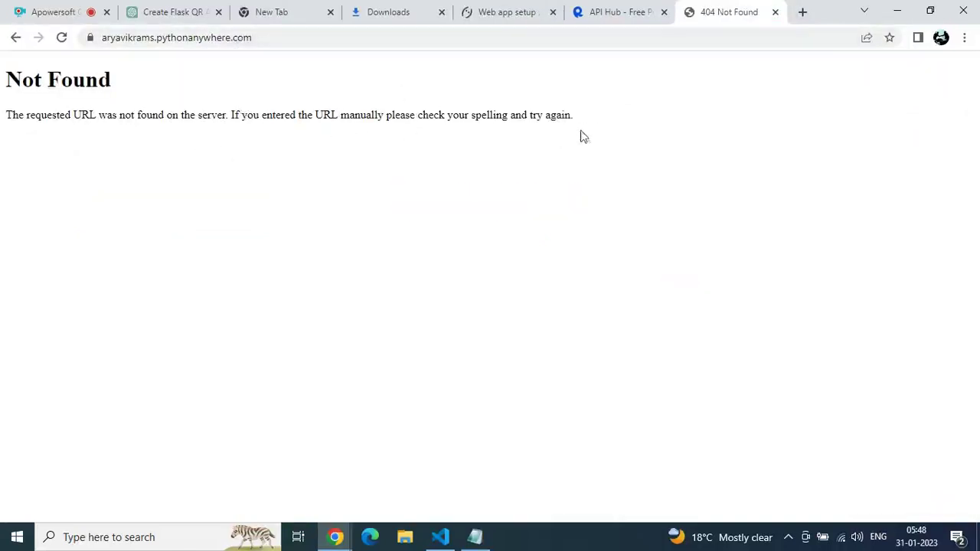
pyautogui.click(179, 13)
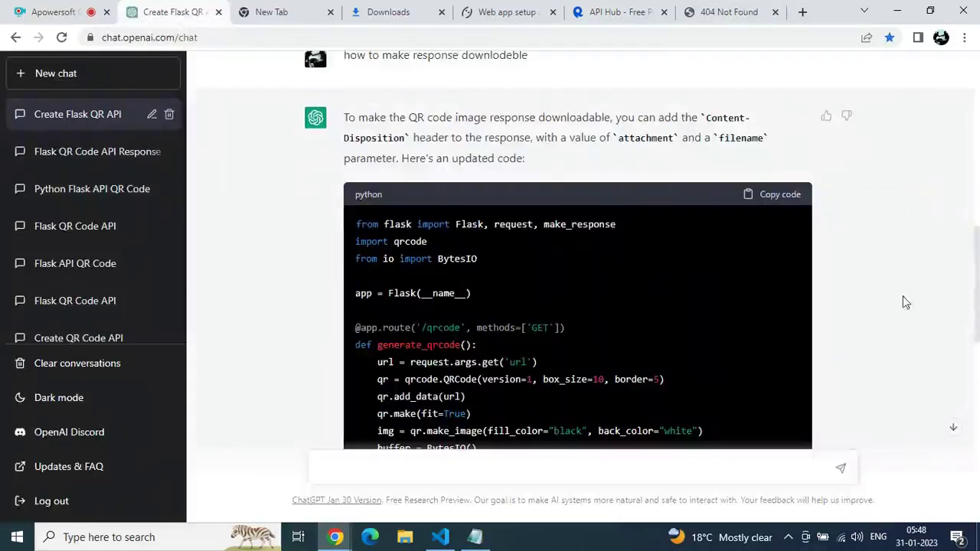
pyautogui.scroll(8, 905, 300)
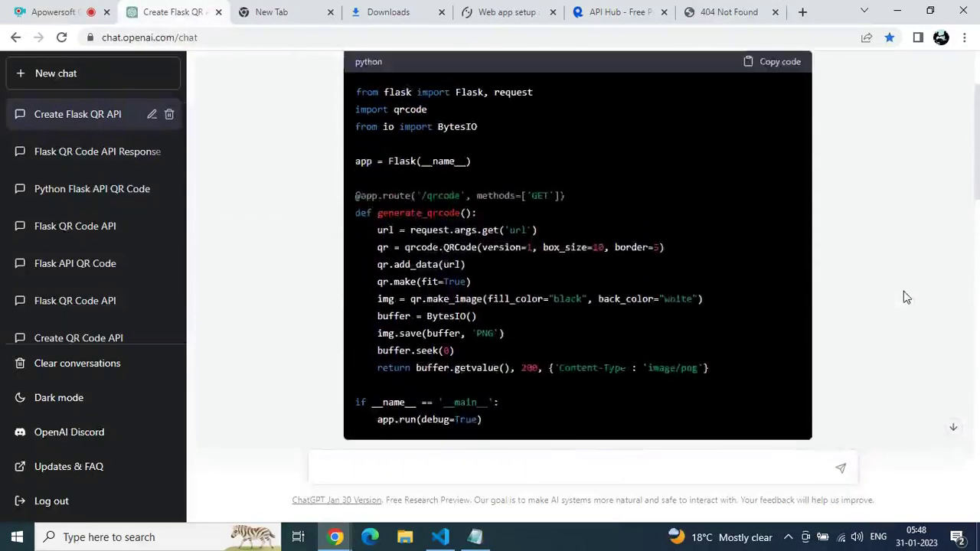
pyautogui.scroll(2, 904, 297)
pyautogui.scroll(-15, 903, 296)
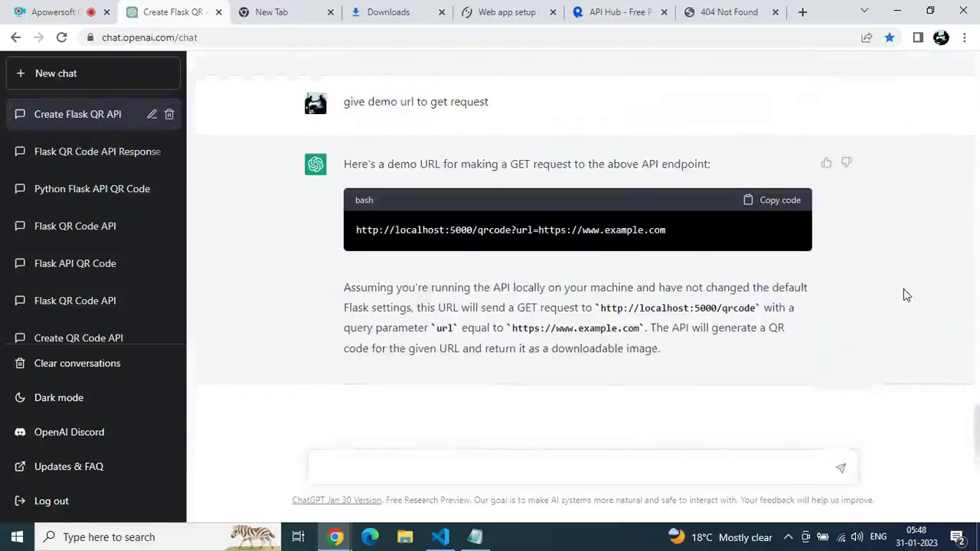
pyautogui.click(778, 205)
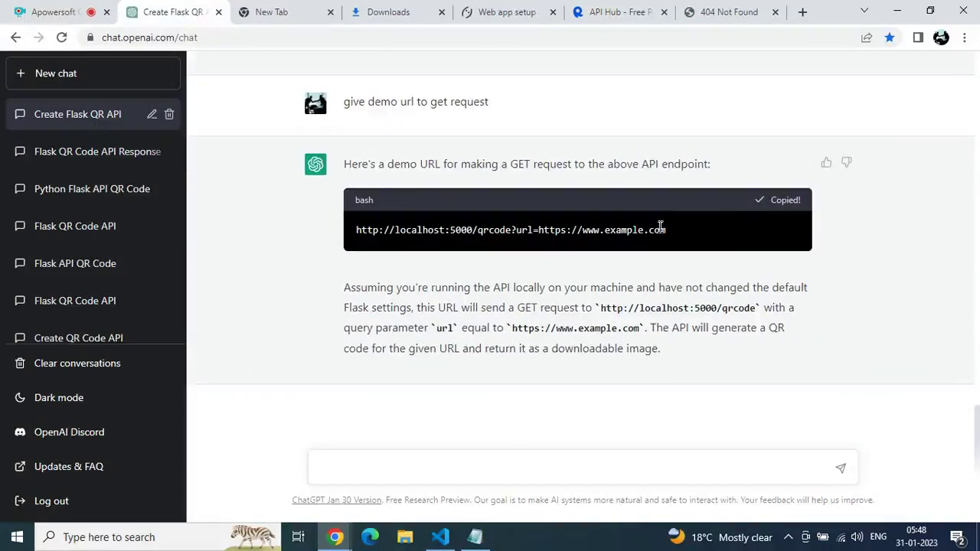
pyautogui.moveTo(679, 226); pyautogui.dragTo(476, 239)
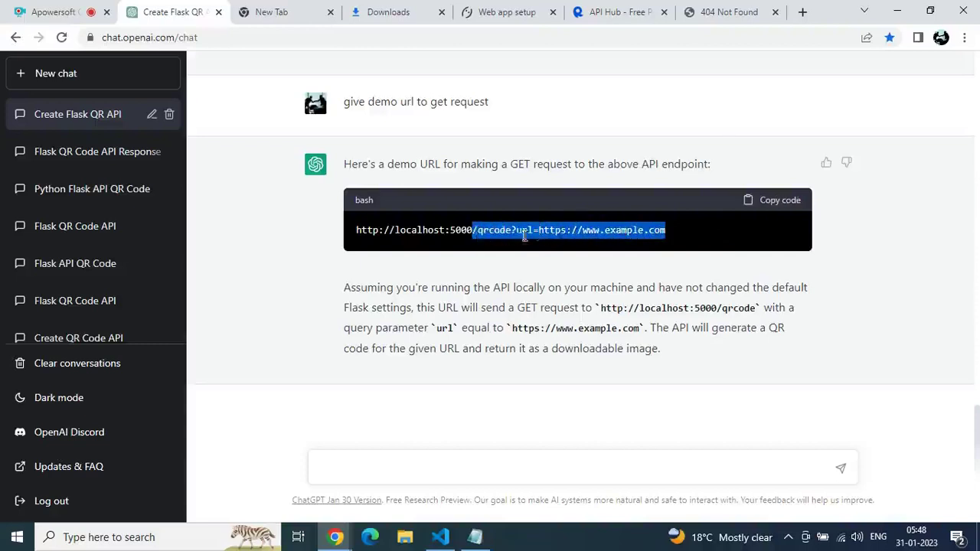
pyautogui.click(716, 12)
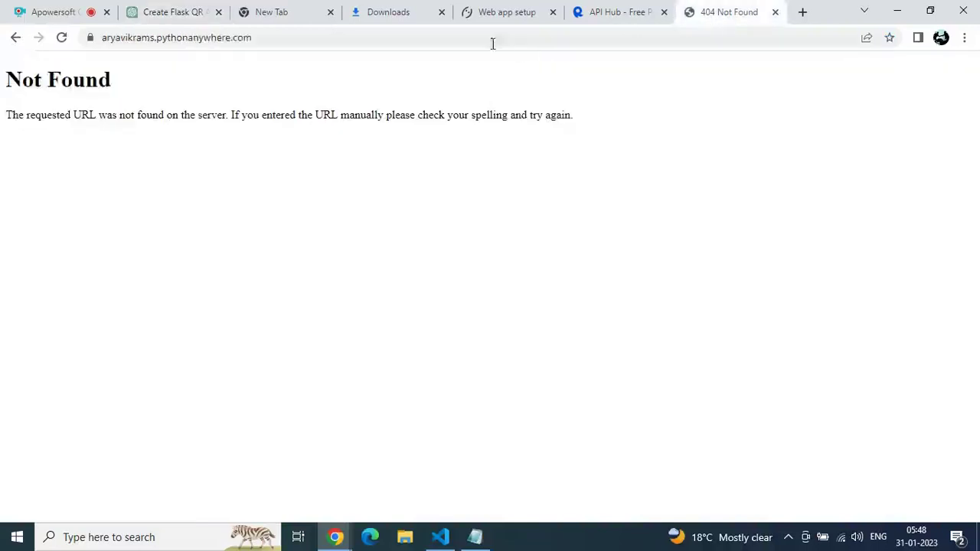
pyautogui.click(264, 38)
pyautogui.click(264, 39)
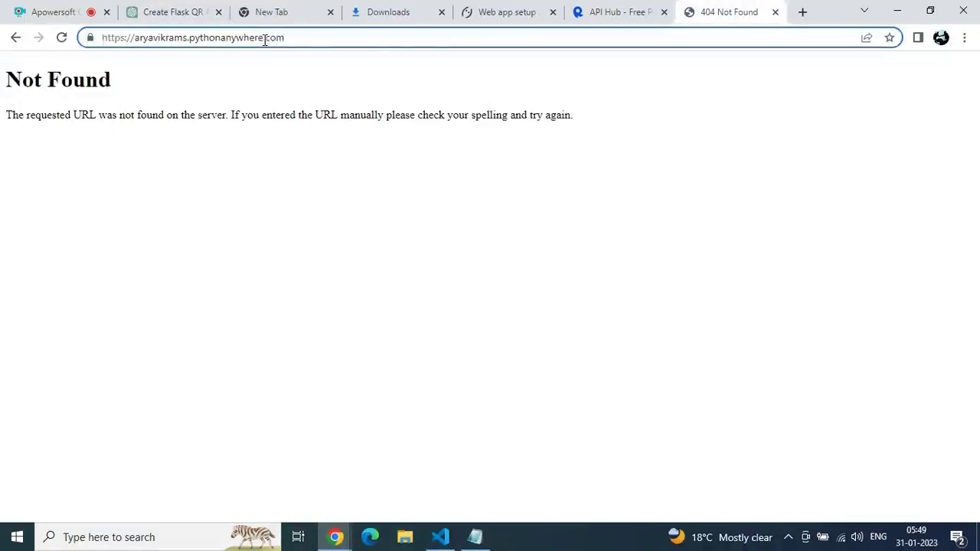
pyautogui.hotkey('ctrl', 'v')
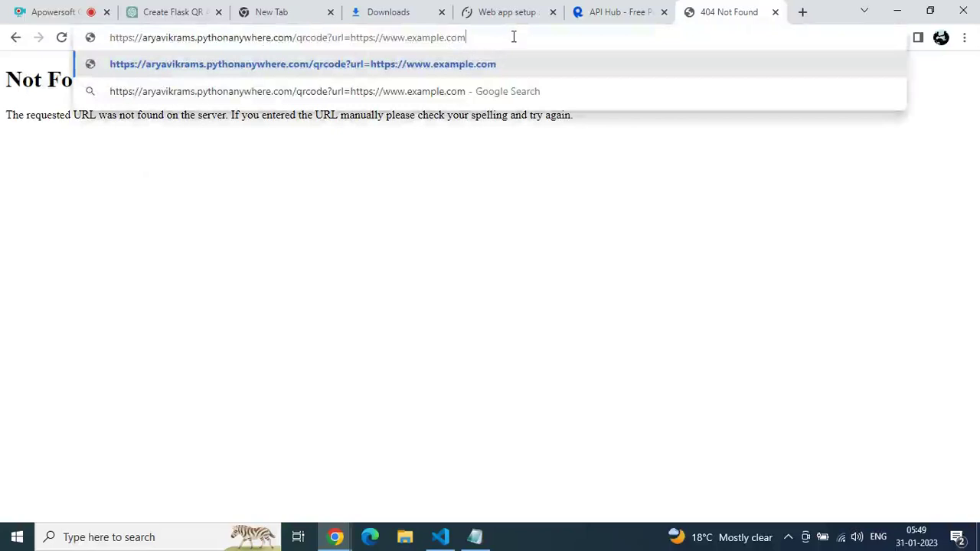
pyautogui.press('Return')
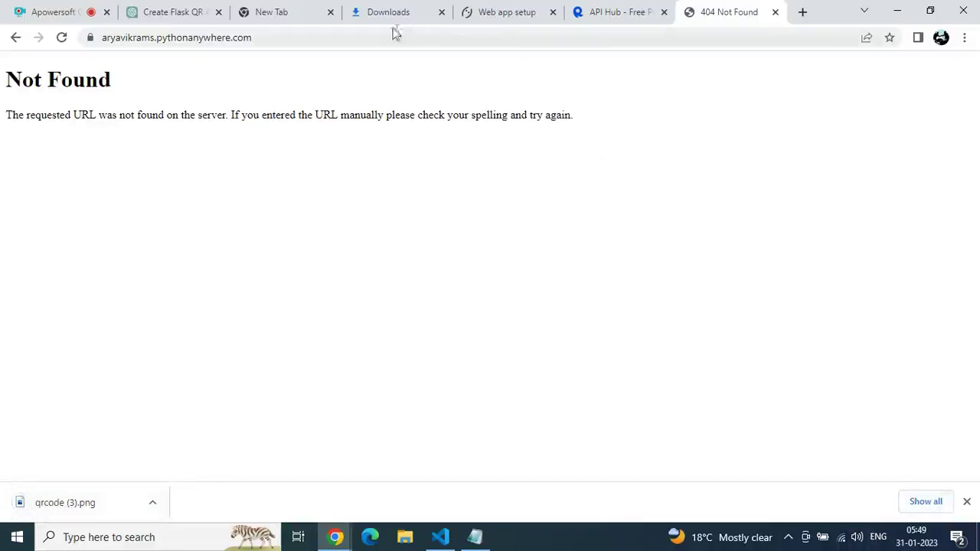
pyautogui.click(923, 507)
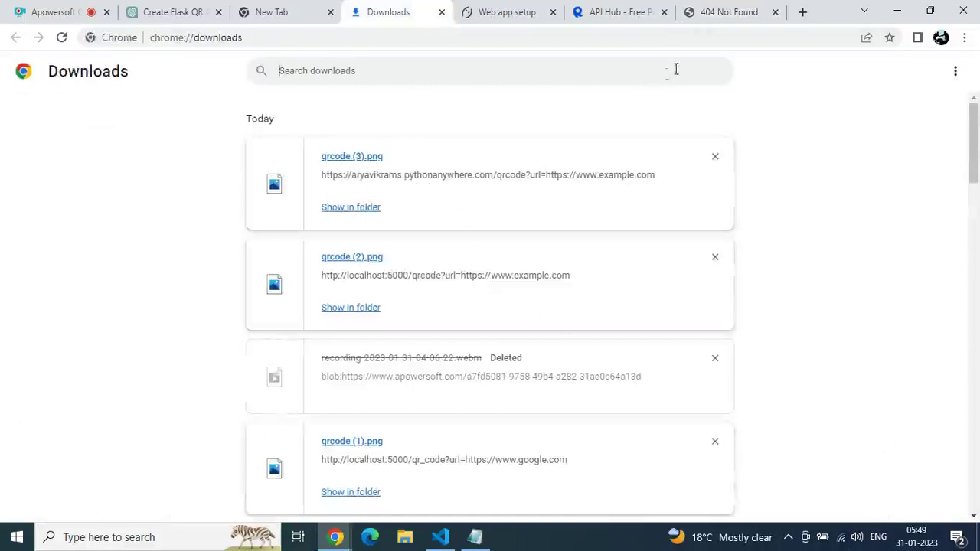
pyautogui.click(727, 12)
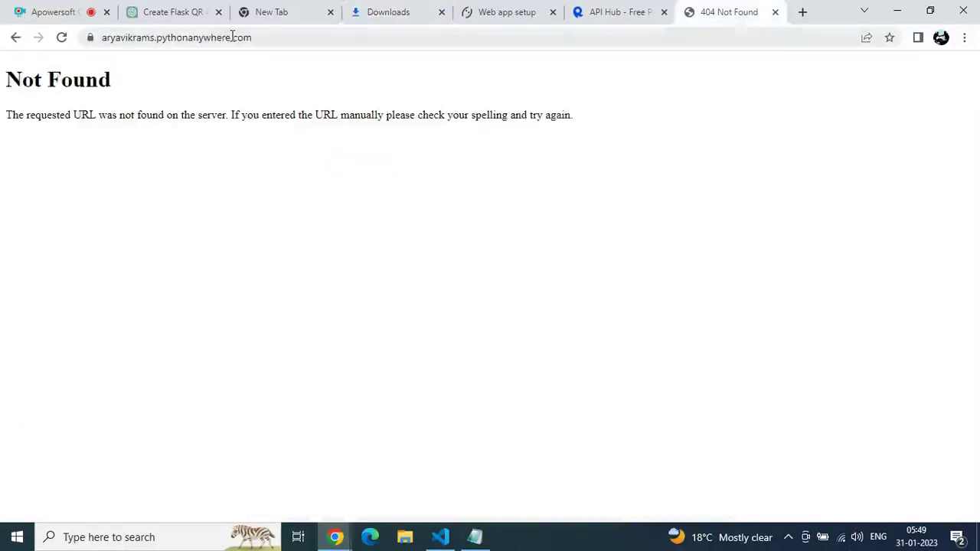
pyautogui.click(261, 38)
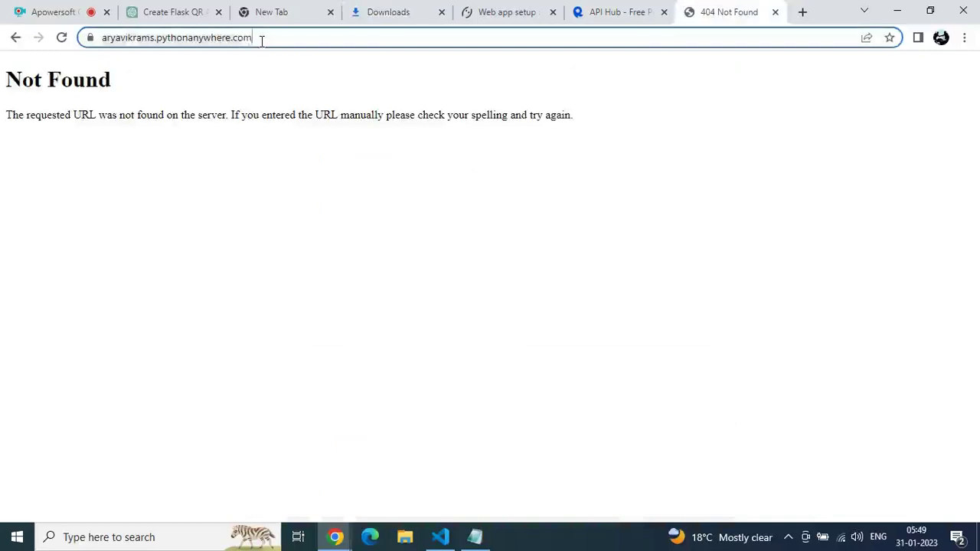
pyautogui.press('End')
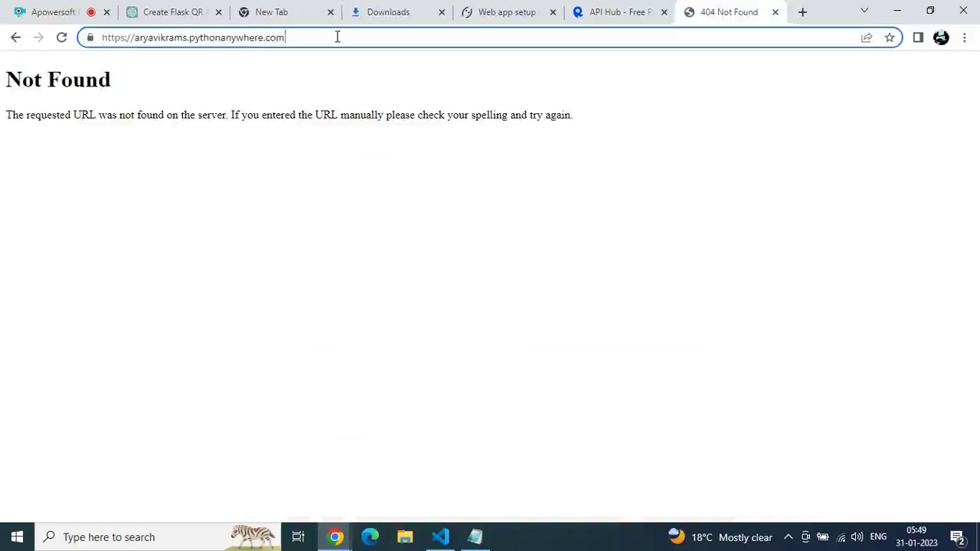
pyautogui.hotkey('ctrl', 'v')
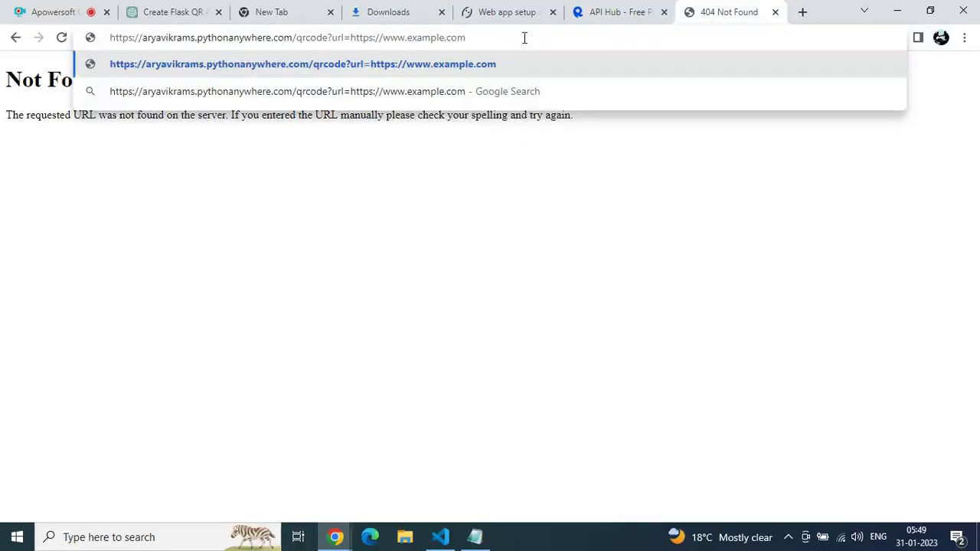
pyautogui.press('BackSpace')
pyautogui.press('BackSpace')
pyautogui.press('BackSpace')
pyautogui.press('BackSpace')
pyautogui.press('BackSpace')
pyautogui.press('BackSpace')
pyautogui.press('BackSpace')
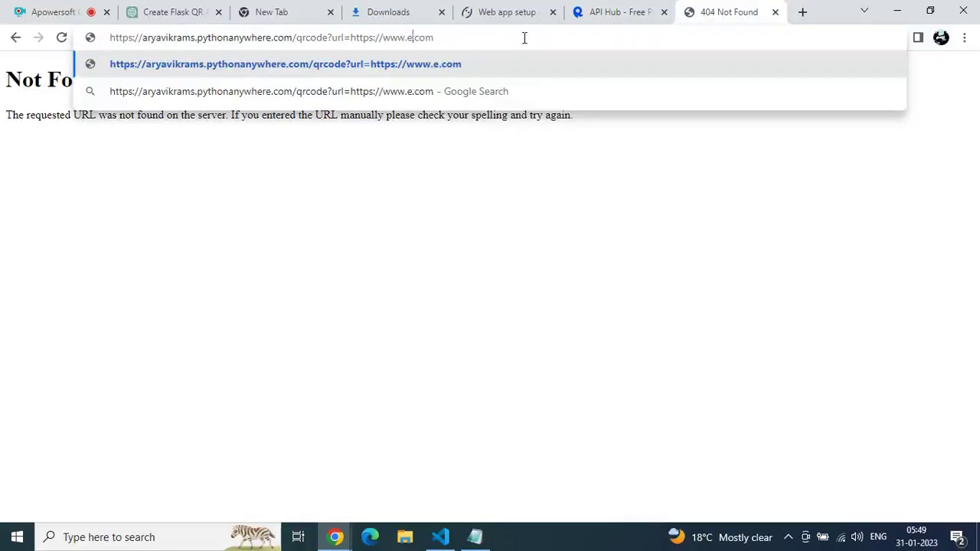
pyautogui.write('google')
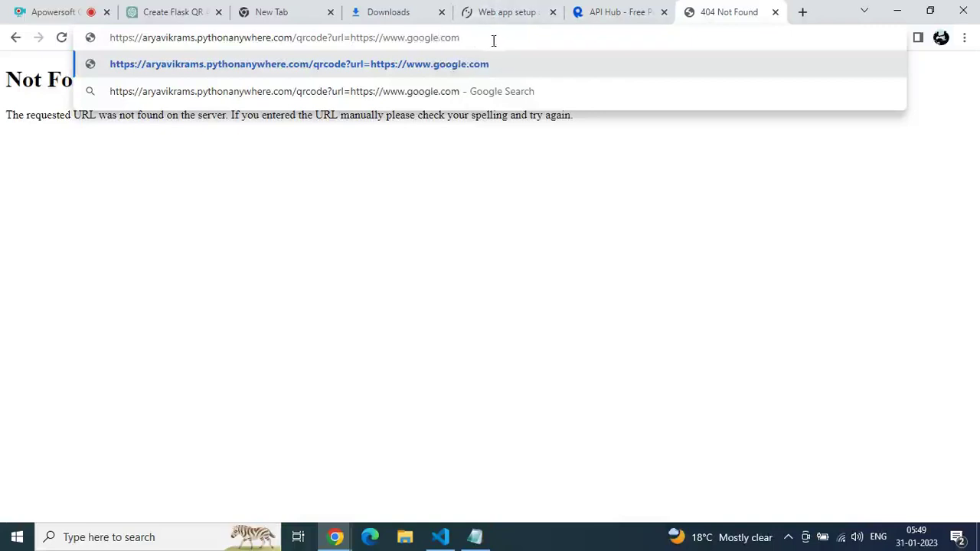
pyautogui.press('Return')
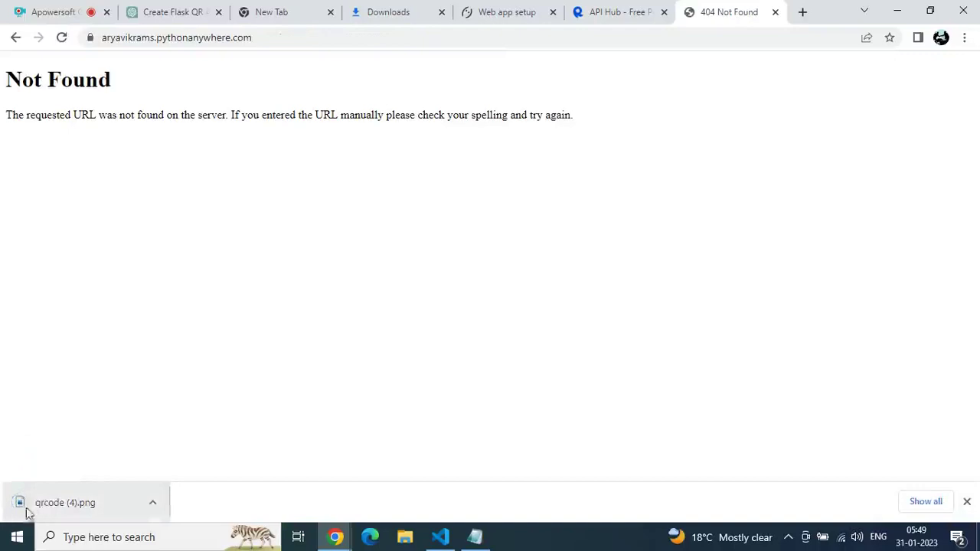
# Check the downloaded qrcode (4).png and the web app settings, then go to RapidAPI Hub.
pyautogui.click(386, 7)
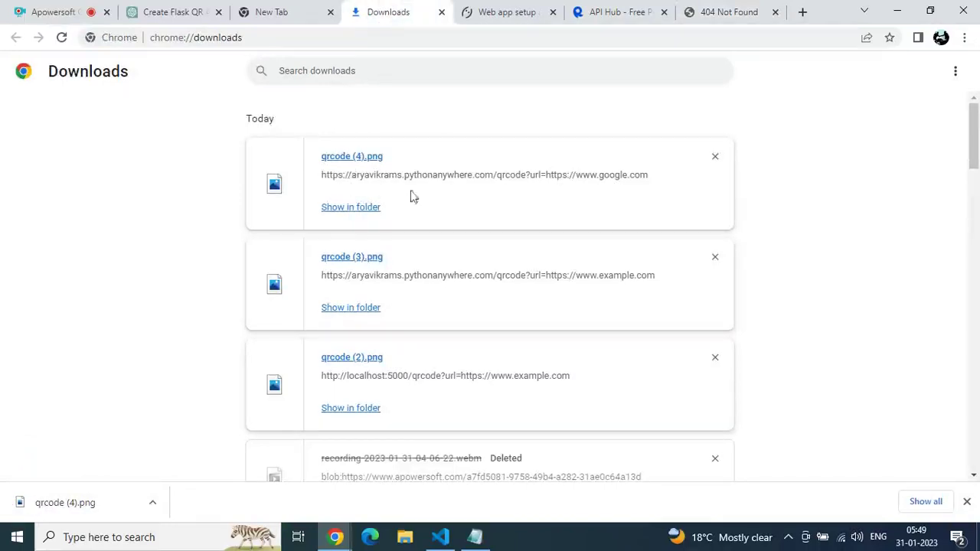
pyautogui.click(488, 11)
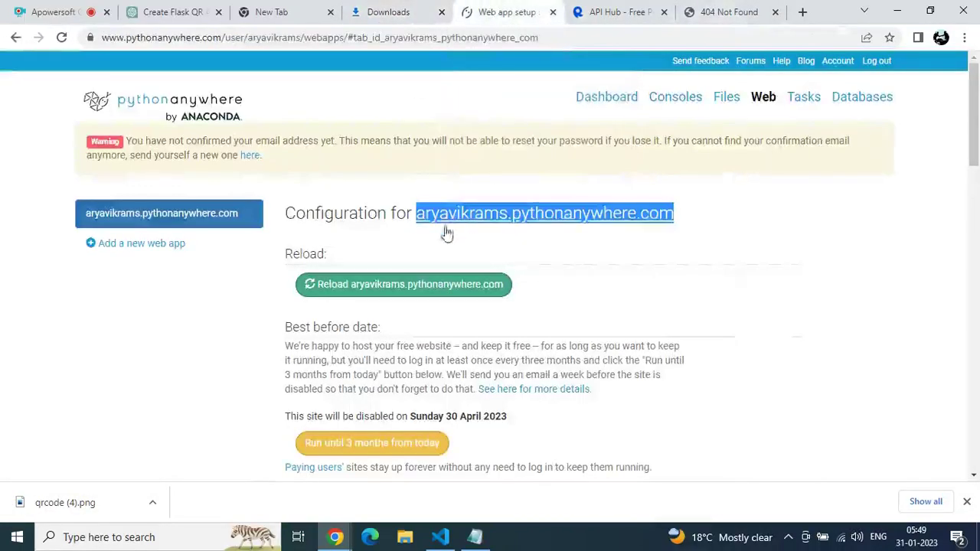
pyautogui.click(597, 19)
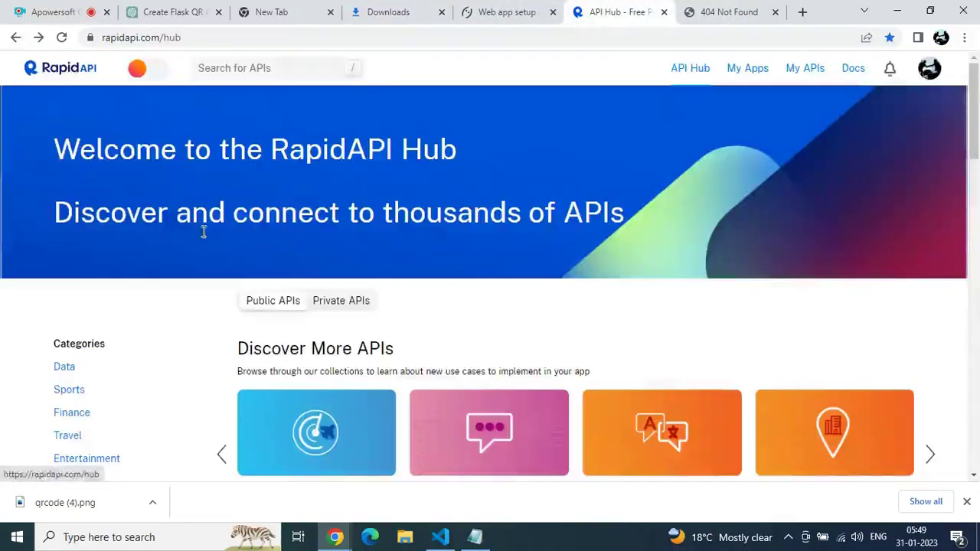
# Go to My APIs in RapidAPI Studio and start adding a new API project.
pyautogui.click(806, 70)
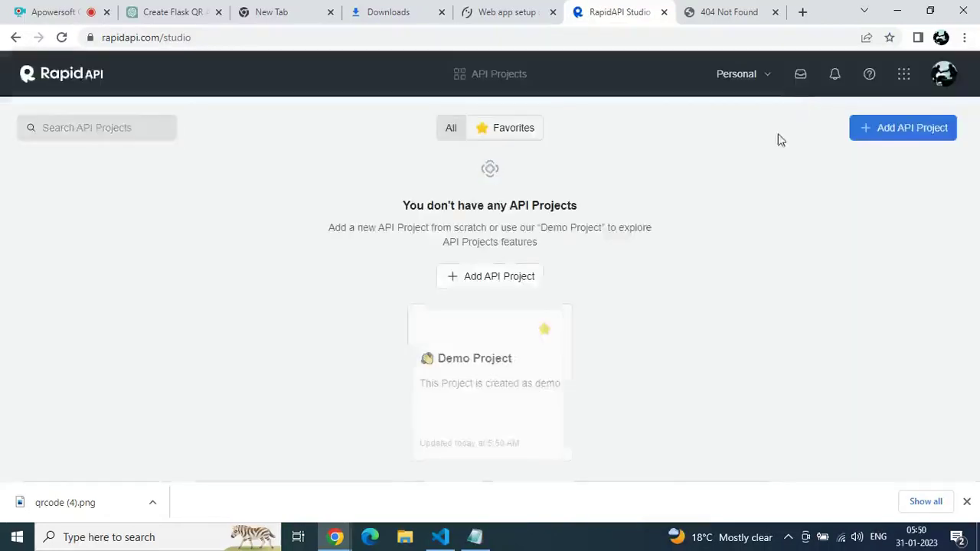
pyautogui.click(499, 277)
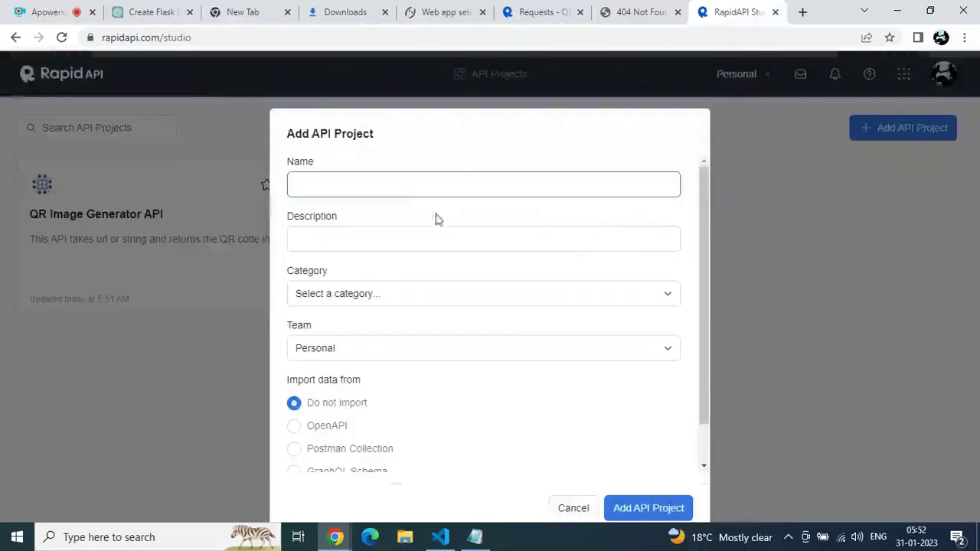
# Create the 'QR Image Gen API' project, described as returning QR code images, in Tools.
pyautogui.click(426, 184)
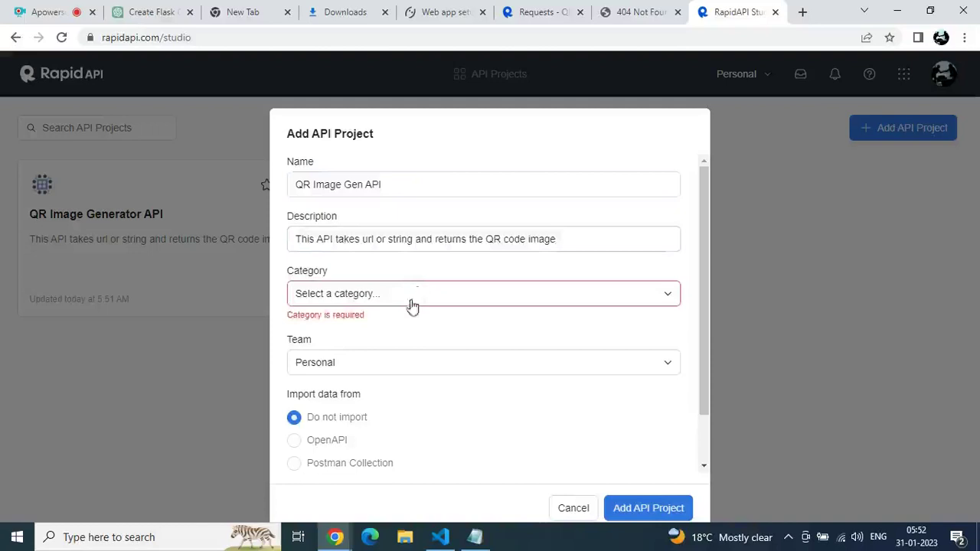
pyautogui.click(411, 303)
pyautogui.scroll(-6, 425, 390)
pyautogui.scroll(-5, 374, 406)
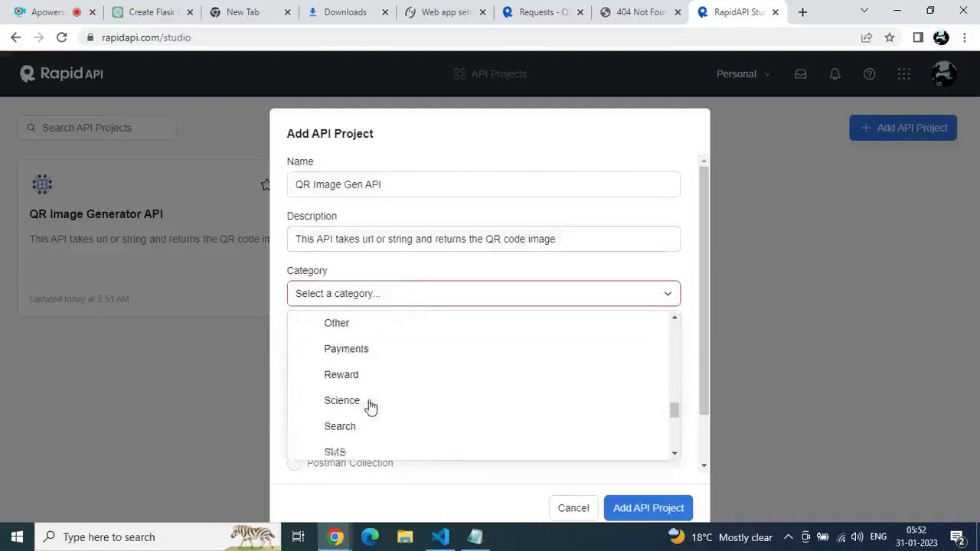
pyautogui.scroll(-4, 369, 409)
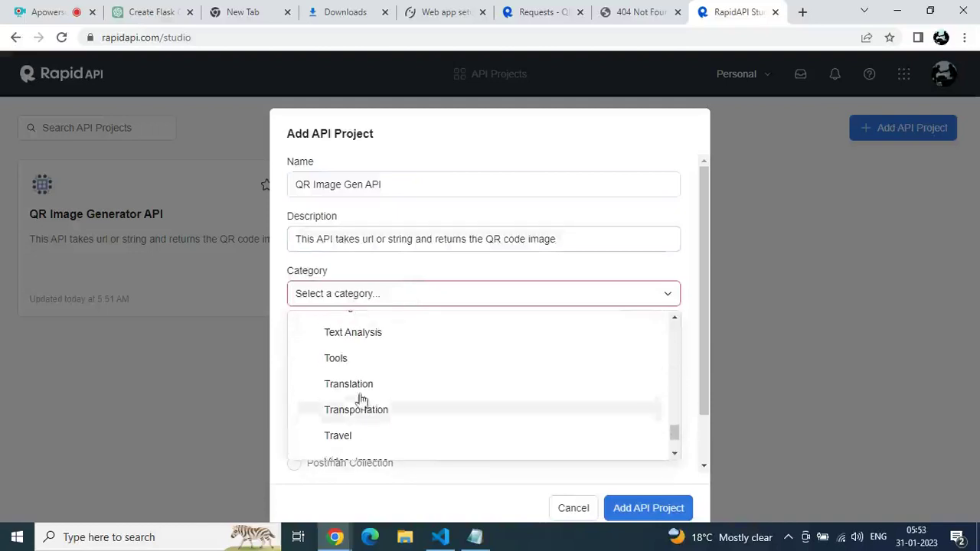
pyautogui.click(343, 360)
pyautogui.click(534, 12)
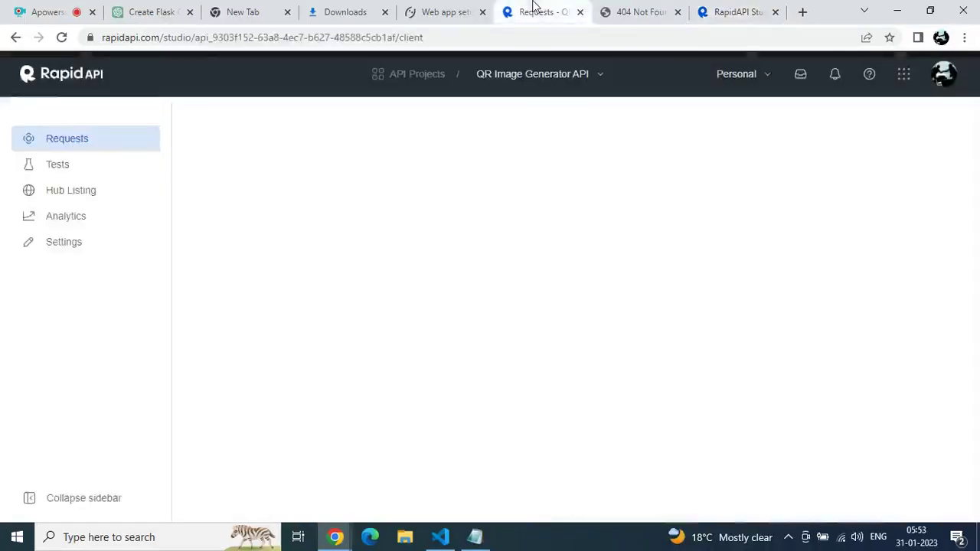
pyautogui.click(728, 12)
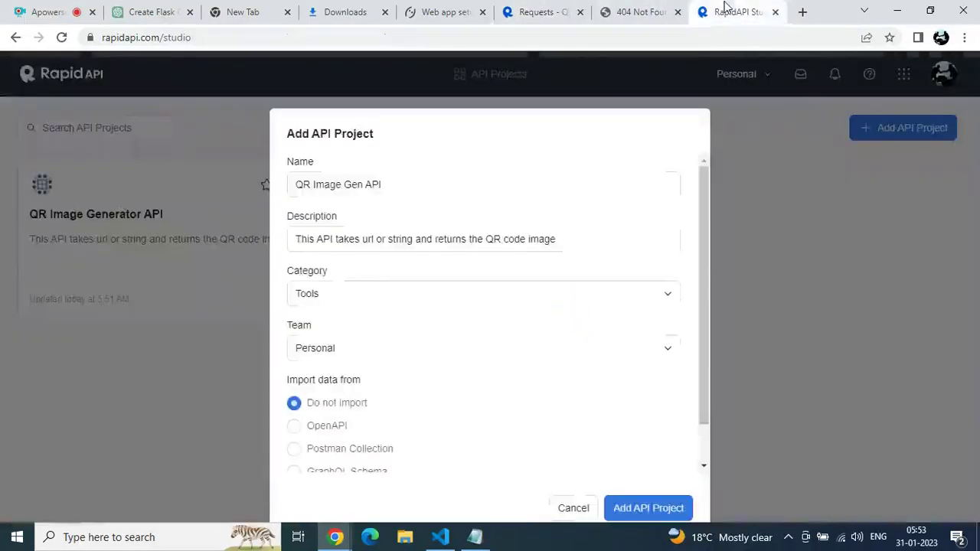
pyautogui.scroll(-1, 375, 341)
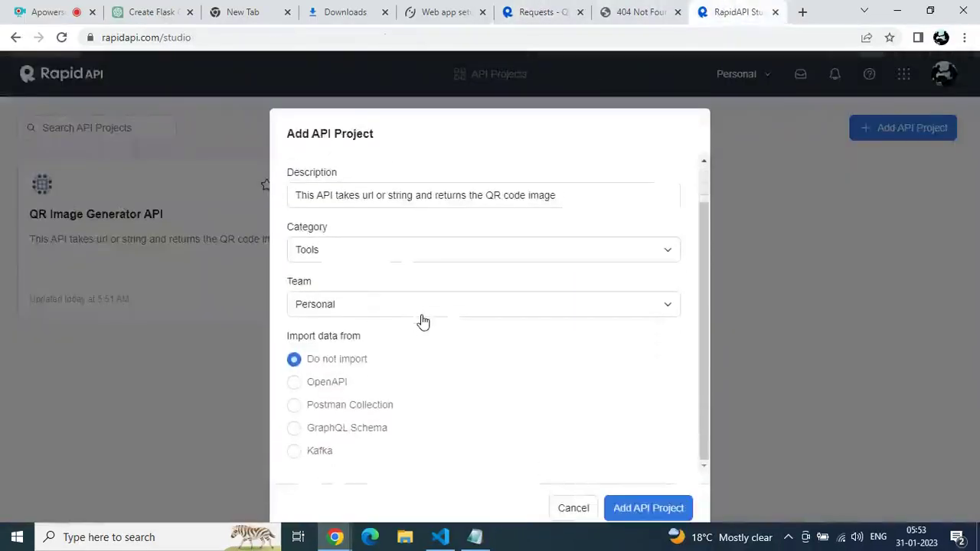
pyautogui.click(642, 511)
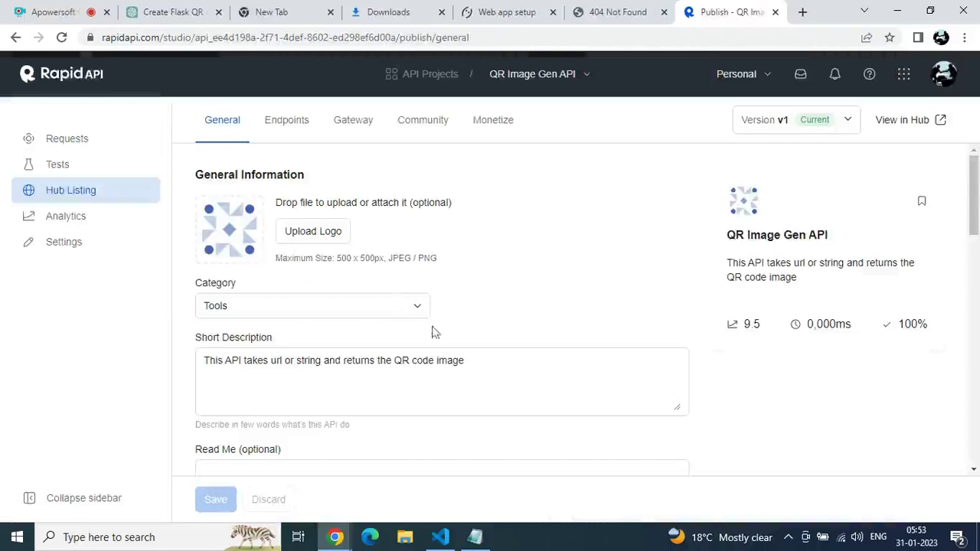
# Set the QR Image Gen API project's visibility to Public.
pyautogui.scroll(-2, 484, 368)
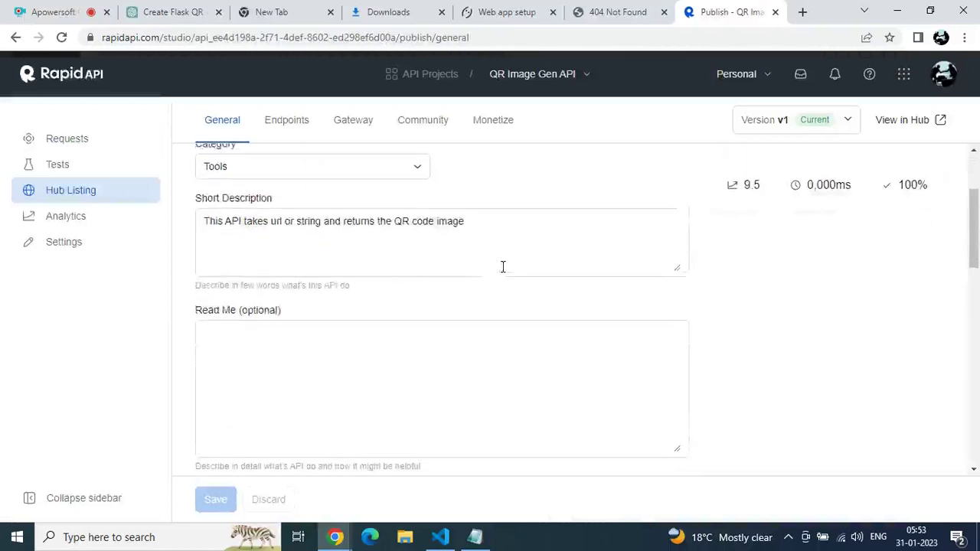
pyautogui.scroll(2, 501, 267)
pyautogui.scroll(-2, 501, 329)
pyautogui.scroll(-1, 502, 326)
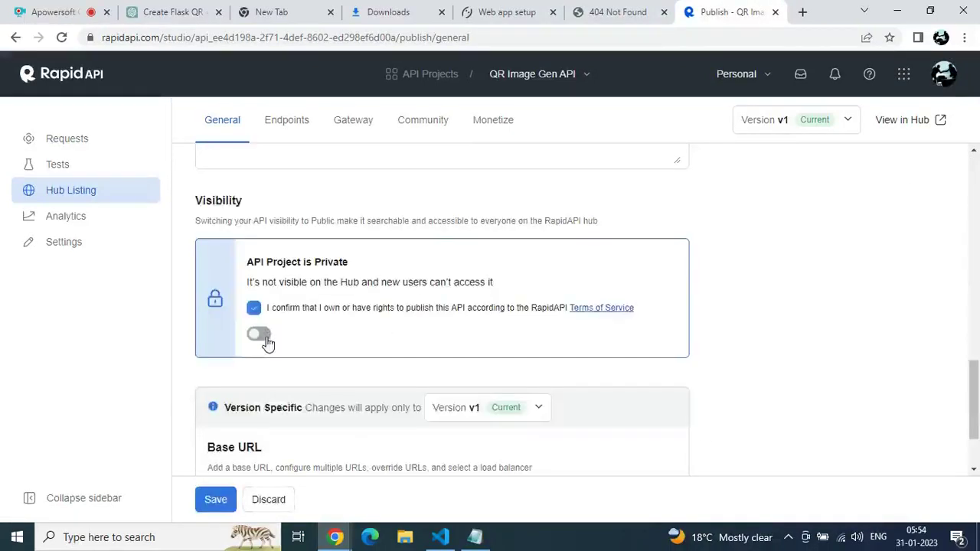
pyautogui.click(260, 335)
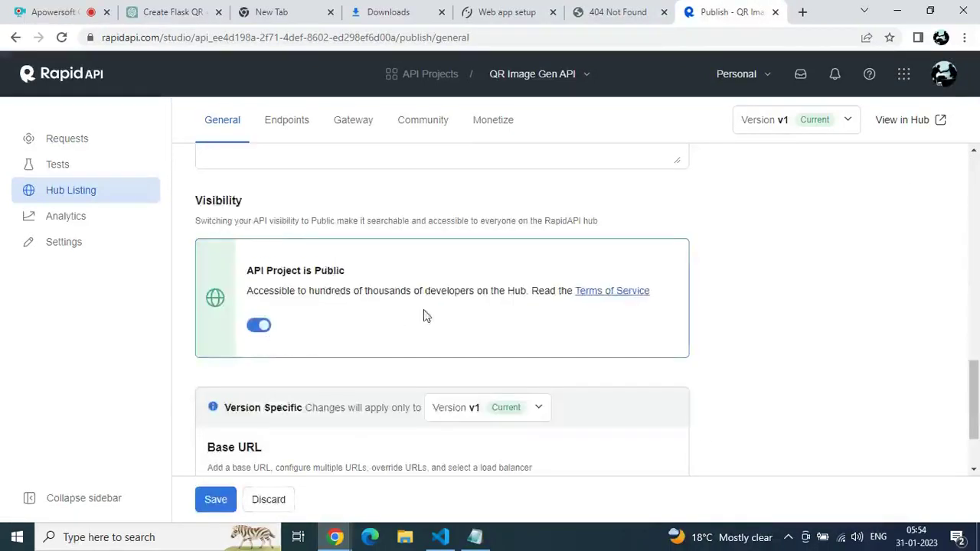
# Add the PythonAnywhere site address as the v1 base URL and save.
pyautogui.scroll(-1, 387, 300)
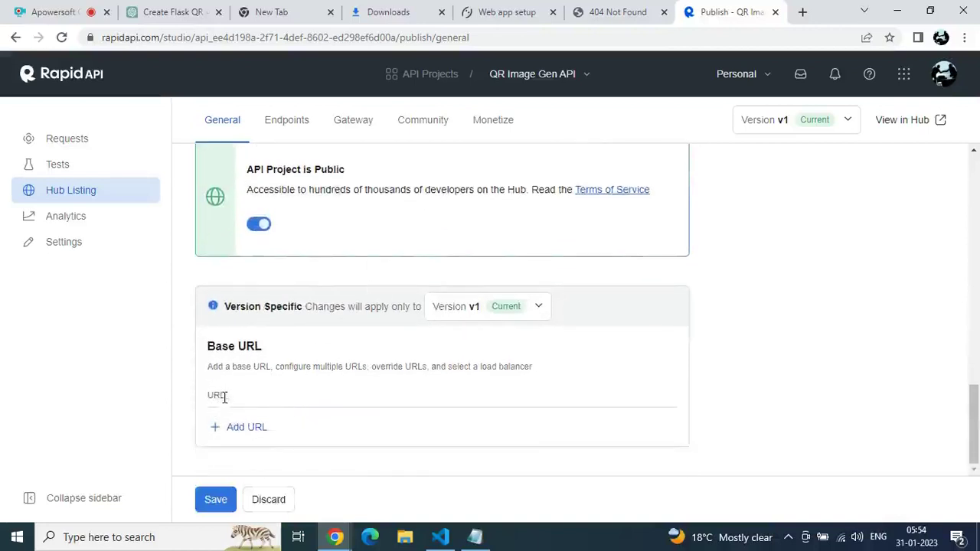
pyautogui.click(247, 427)
pyautogui.write('https://aryavikrams.pythonanywhere.com/')
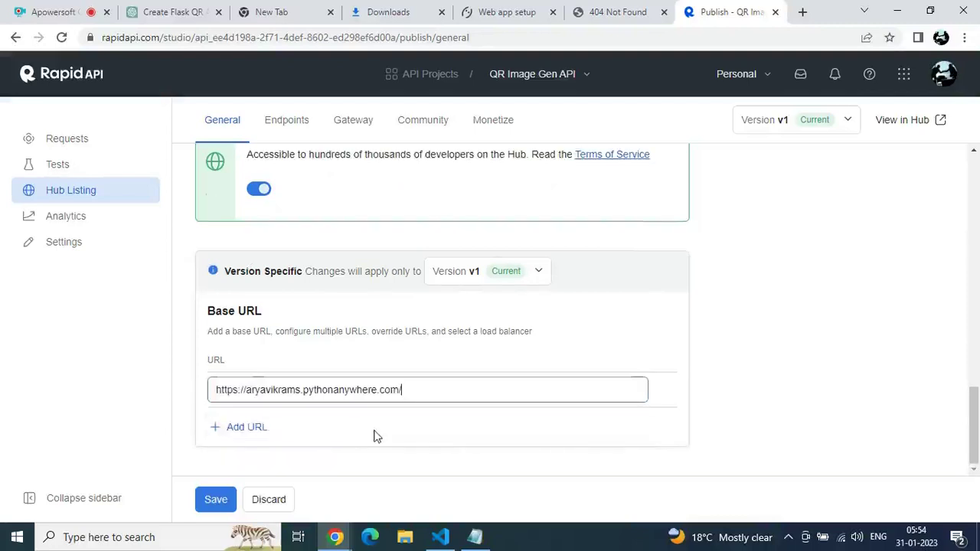
pyautogui.click(218, 502)
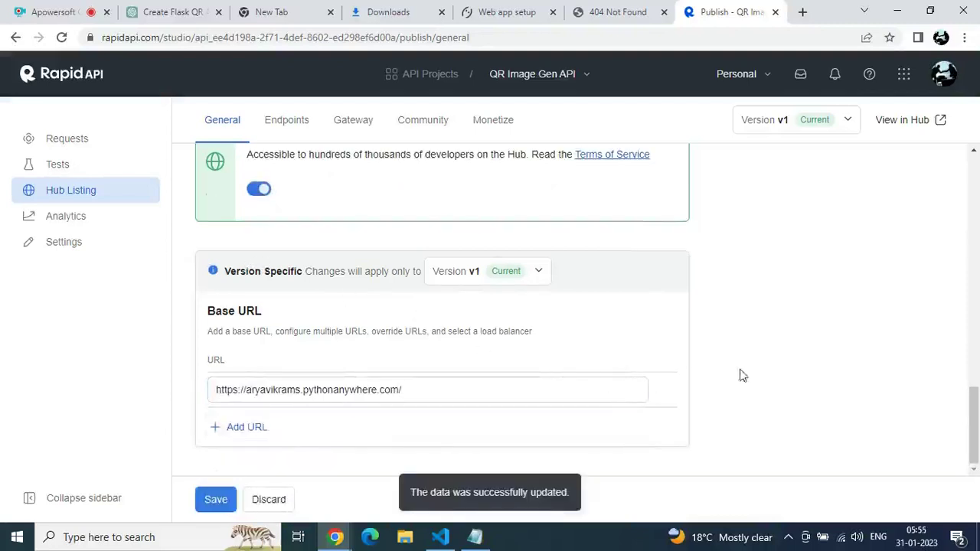
pyautogui.scroll(4, 763, 378)
pyautogui.scroll(1, 767, 378)
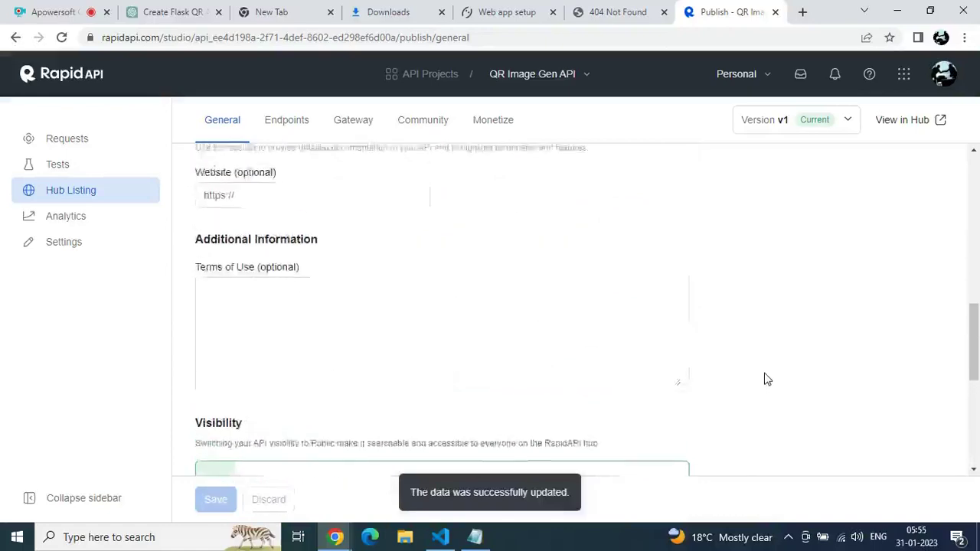
pyautogui.scroll(-2, 764, 379)
pyautogui.scroll(-1, 764, 378)
pyautogui.scroll(-2, 765, 379)
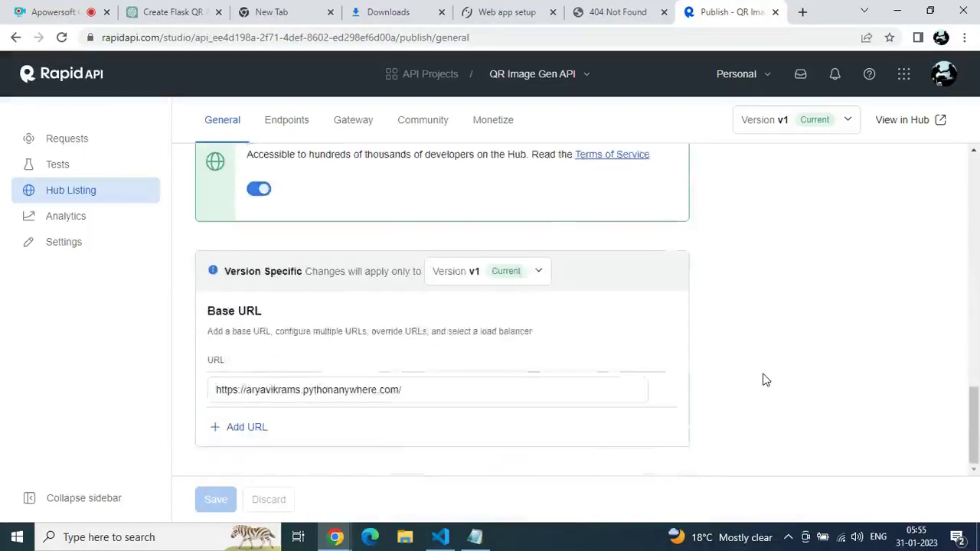
pyautogui.scroll(6, 761, 377)
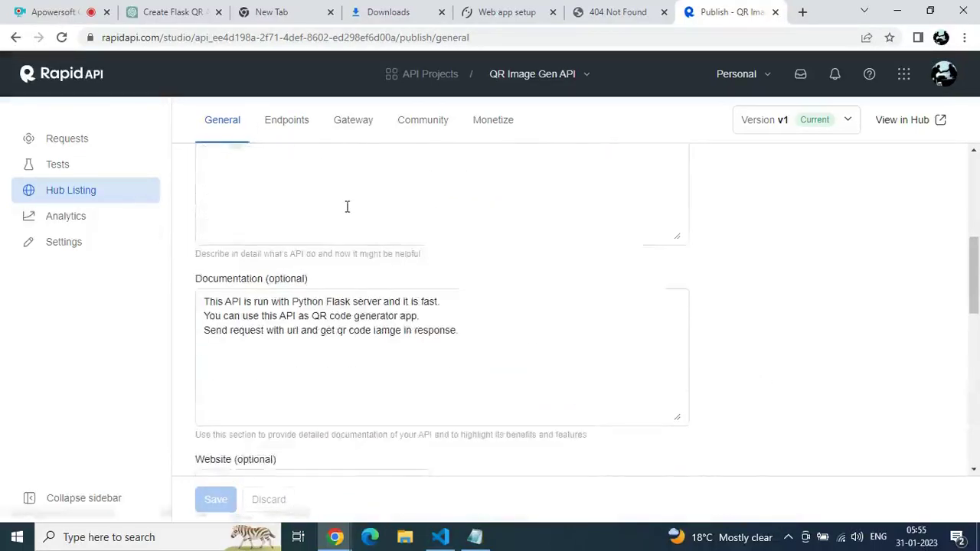
# Add a GET 'QR Code' REST endpoint and view the API's public Hub page.
pyautogui.click(292, 125)
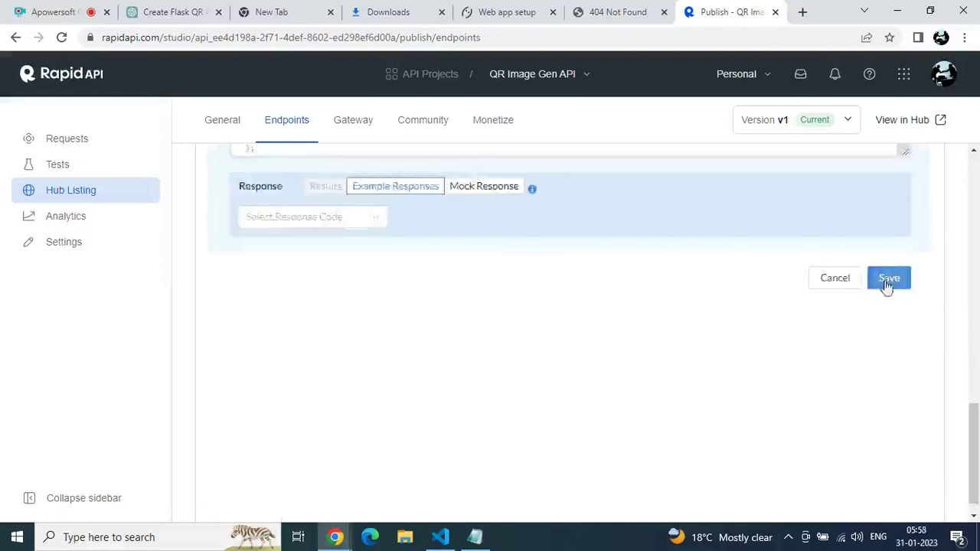
pyautogui.click(886, 279)
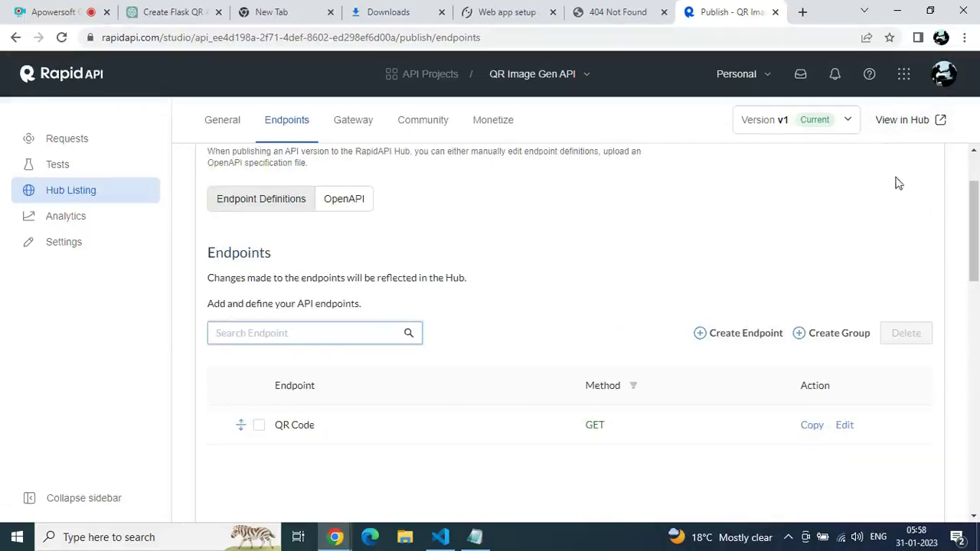
pyautogui.click(903, 123)
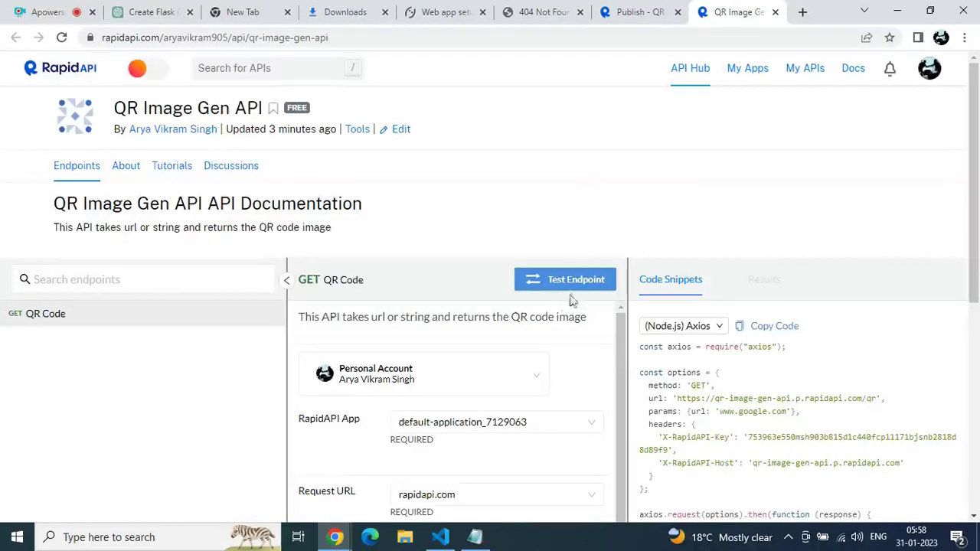
# Enable the free BASIC public plan at $0.00/month with unlimited requests.
pyautogui.scroll(-2, 862, 212)
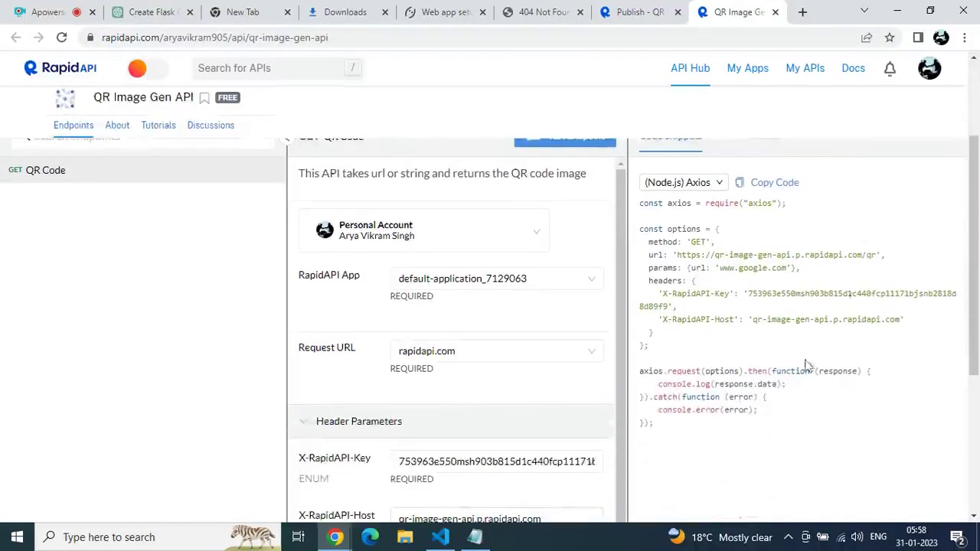
pyautogui.scroll(2, 619, 347)
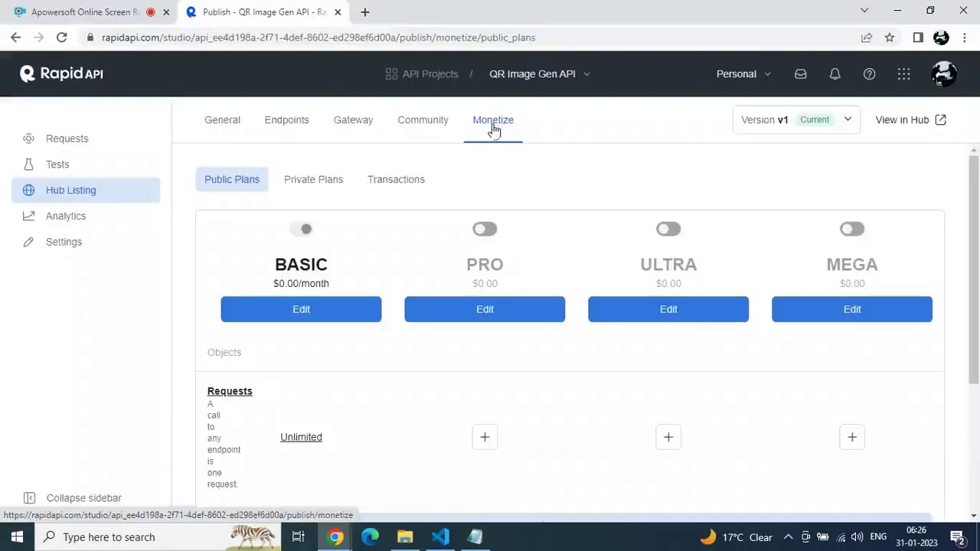
pyautogui.click(305, 229)
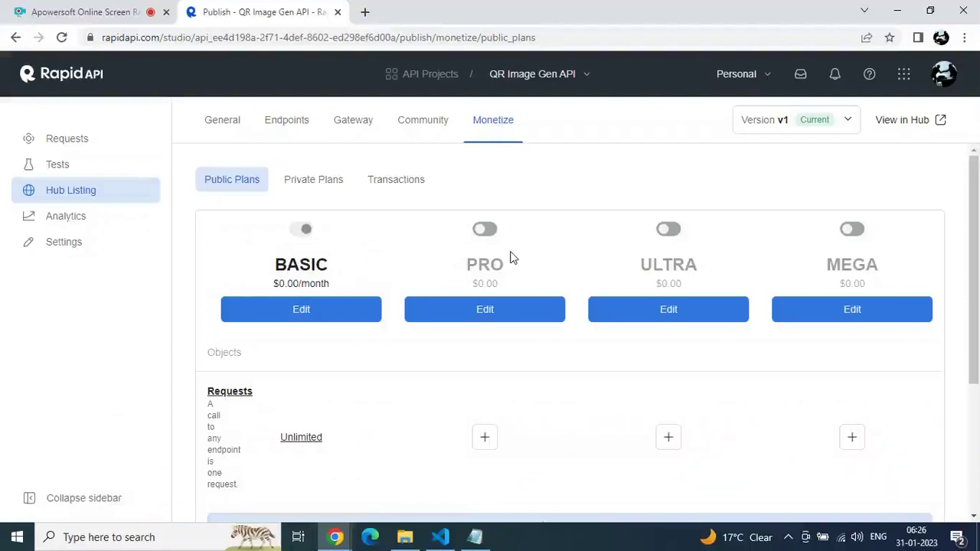
# Enable the $1.00/month PRO plan alongside the free Basic plan.
pyautogui.scroll(-1, 511, 257)
pyautogui.scroll(-2, 531, 335)
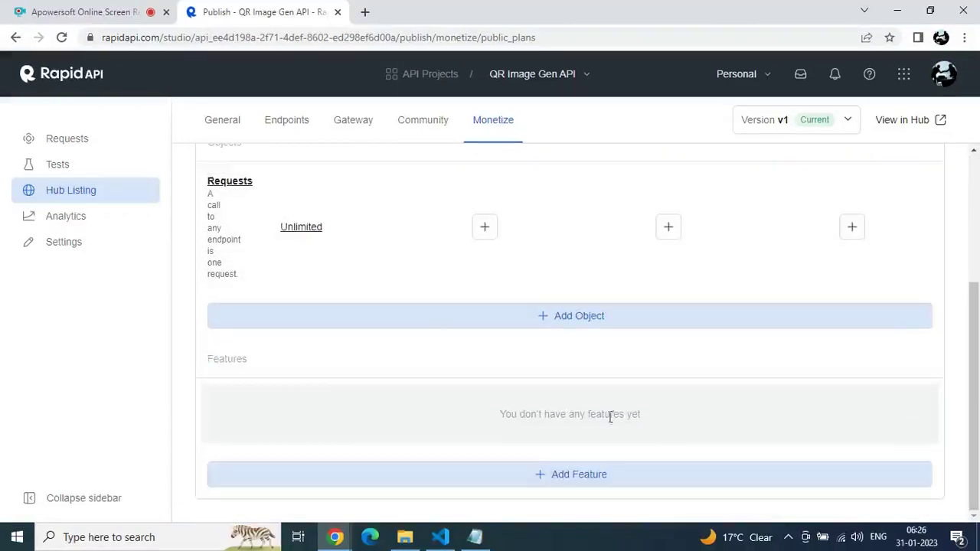
pyautogui.scroll(3, 772, 425)
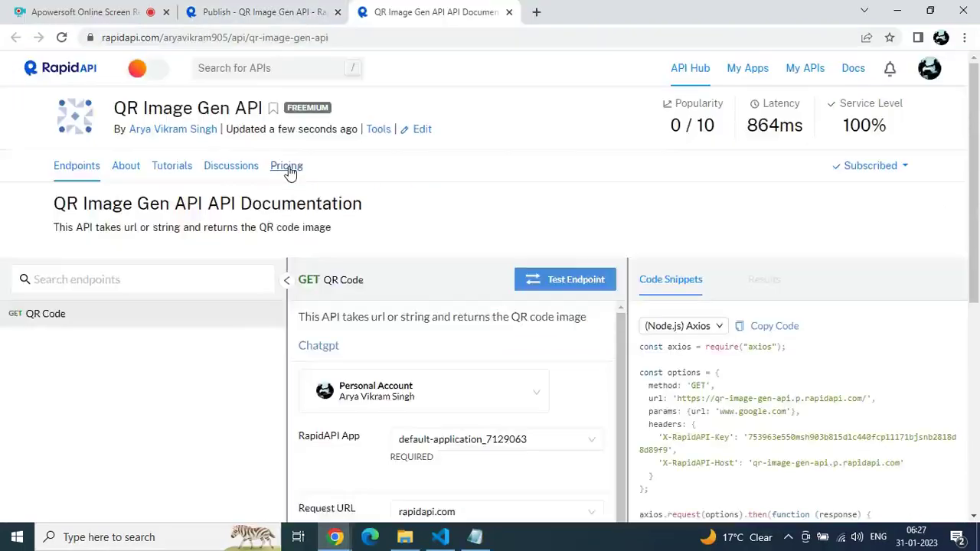
pyautogui.click(289, 172)
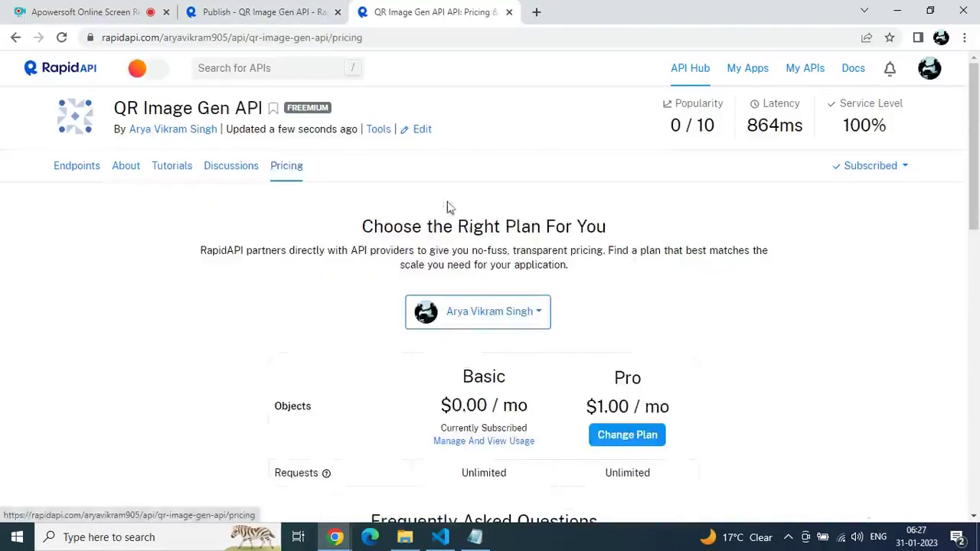
pyautogui.scroll(-1, 719, 314)
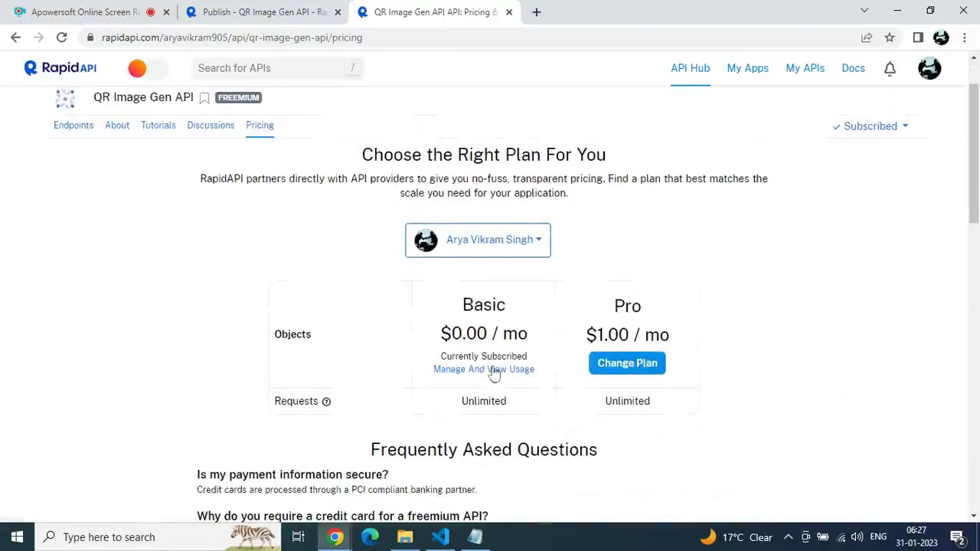
pyautogui.scroll(-2, 467, 349)
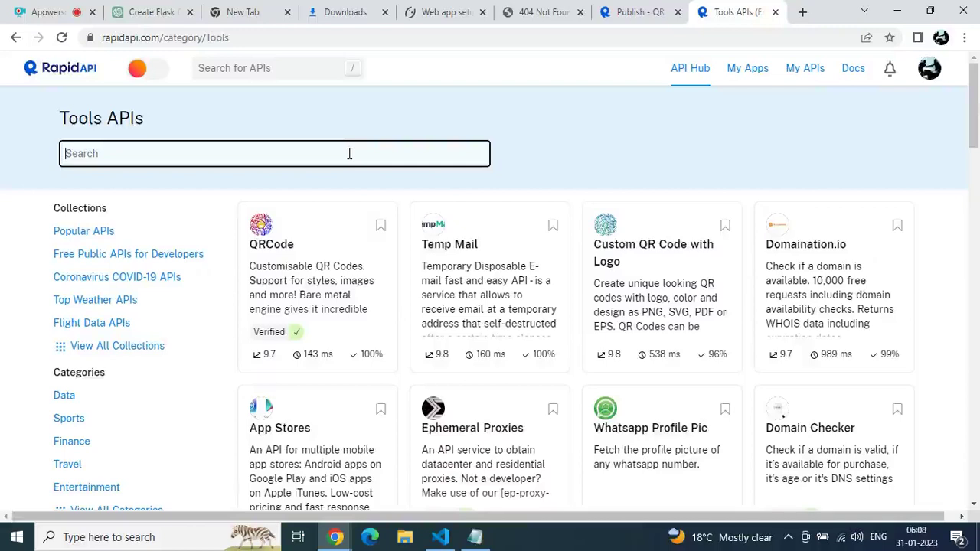
# Search the Tools category APIs for 'QR Image Gen API'.
pyautogui.write('QR')
pyautogui.press('BackSpace')
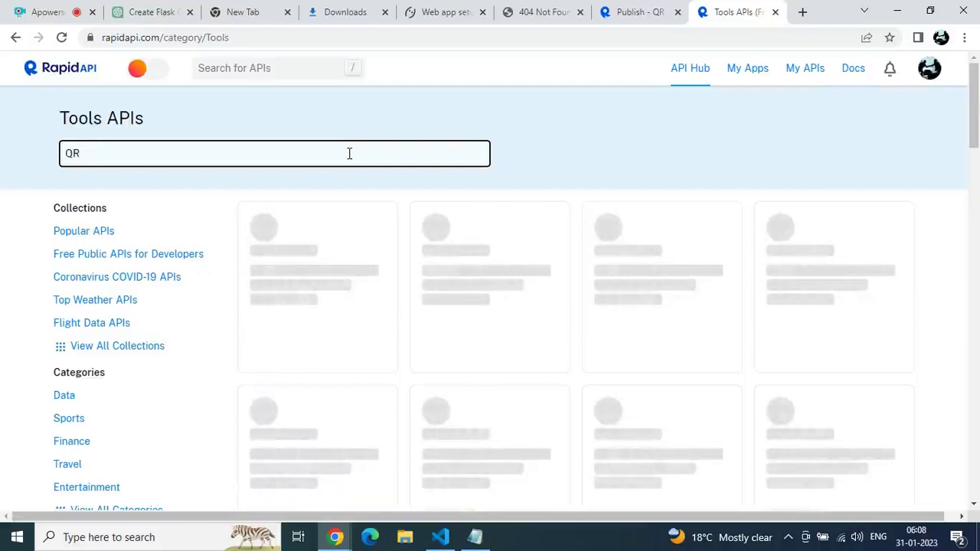
pyautogui.write('Image')
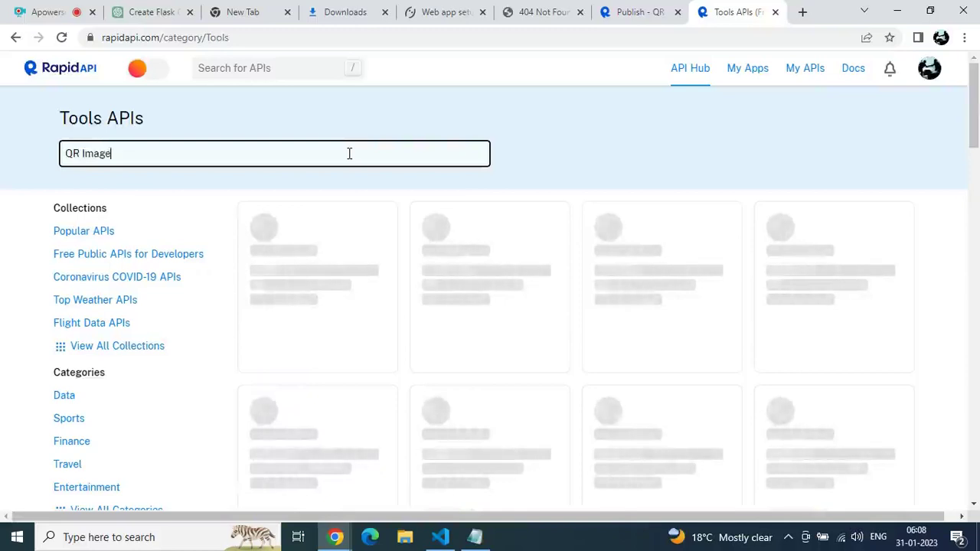
pyautogui.write(' Gen API')
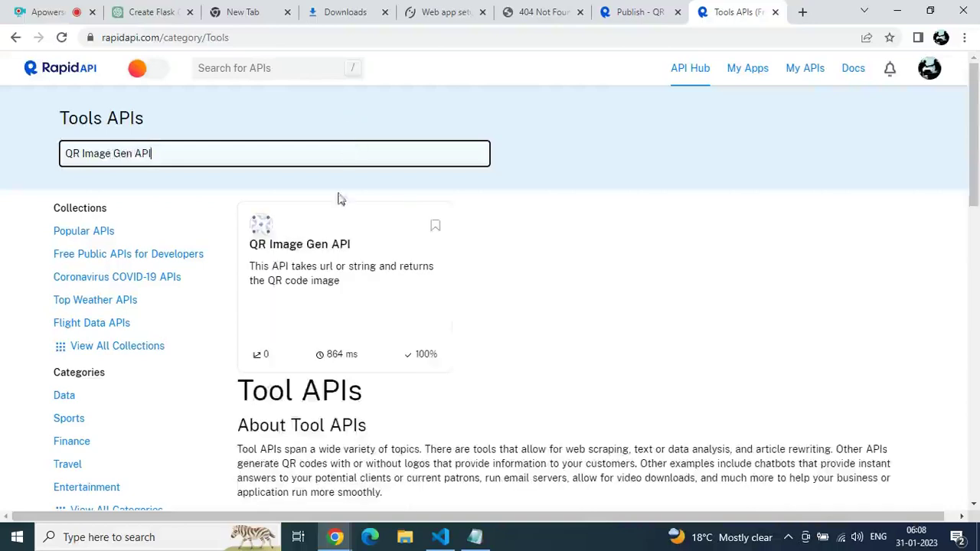
pyautogui.moveTo(328, 258)
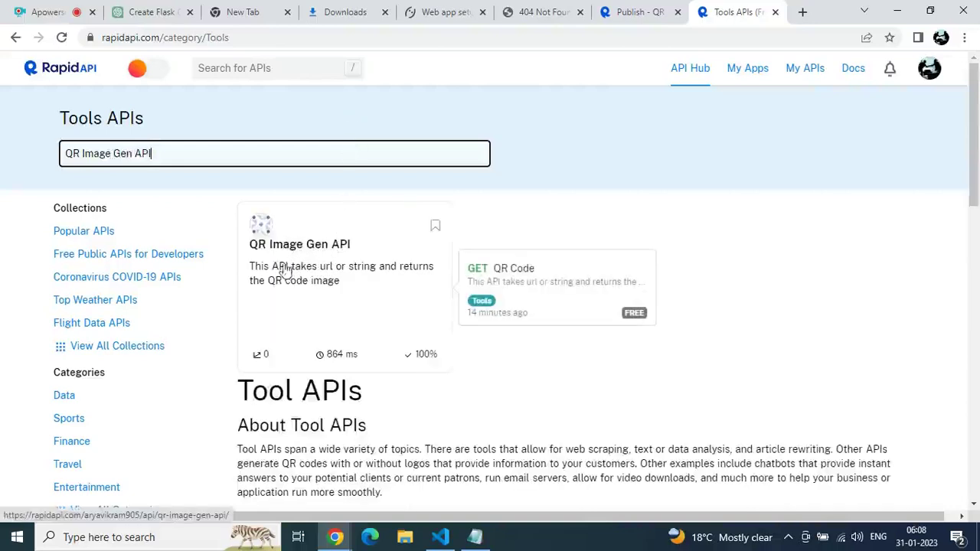
pyautogui.scroll(-1, 729, 175)
pyautogui.scroll(1, 729, 174)
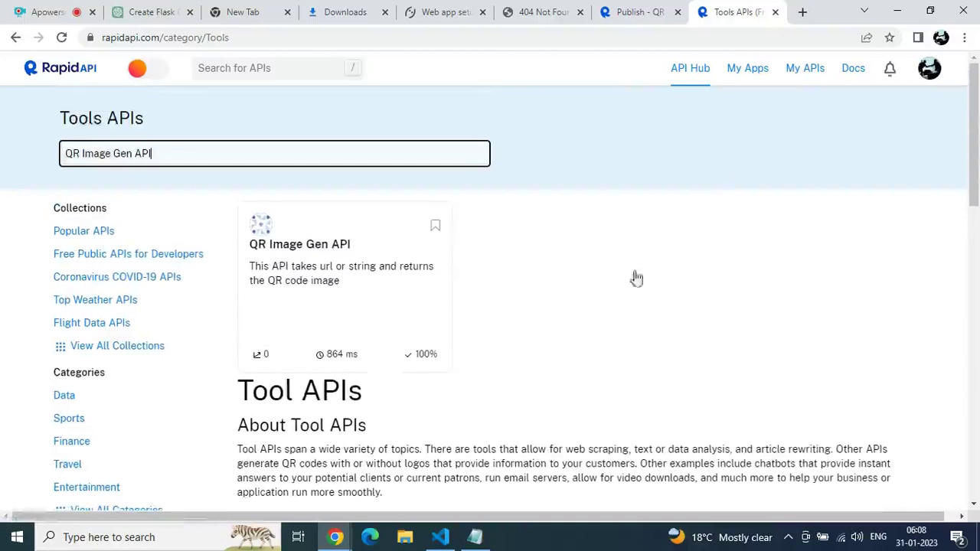
pyautogui.moveTo(309, 278)
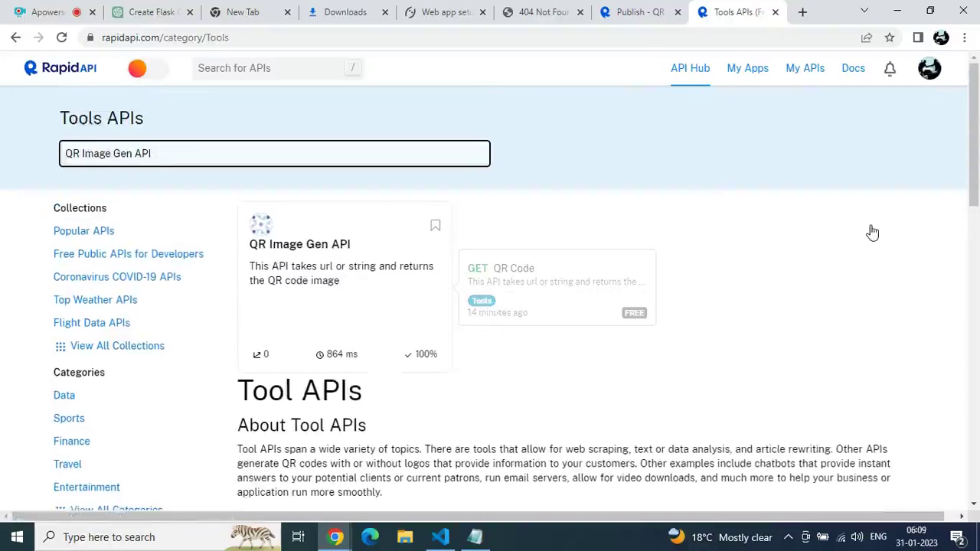
# Check the QR Image Gen API result card listing its free GET QR Code endpoint.
pyautogui.scroll(-5, 873, 231)
pyautogui.scroll(-2, 872, 232)
pyautogui.scroll(7, 871, 231)
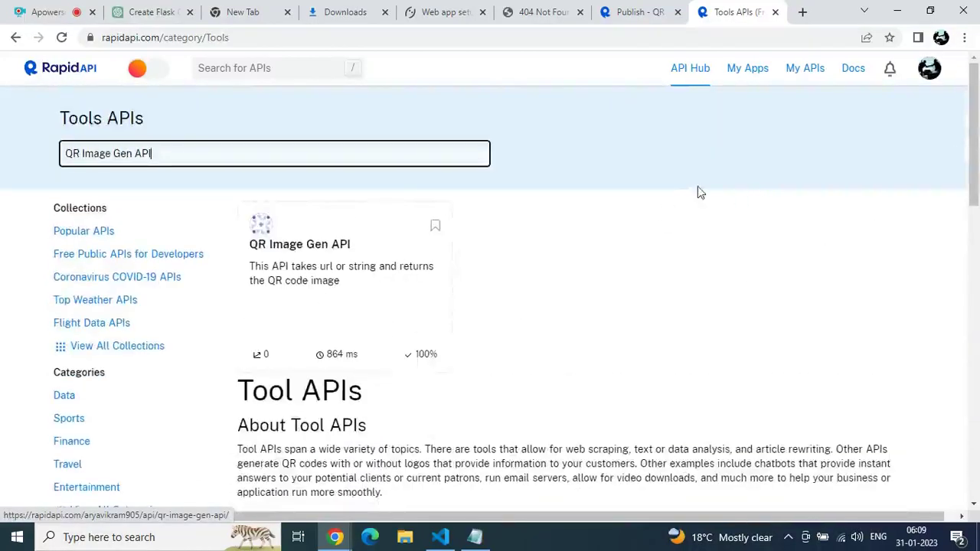
pyautogui.scroll(-1, 707, 185)
pyautogui.scroll(1, 689, 199)
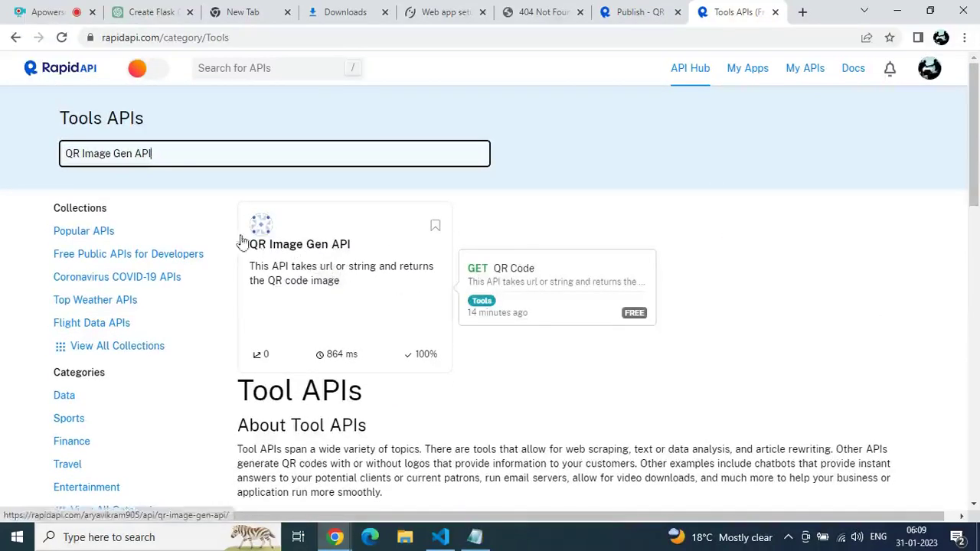
pyautogui.moveTo(166, 160); pyautogui.dragTo(53, 162)
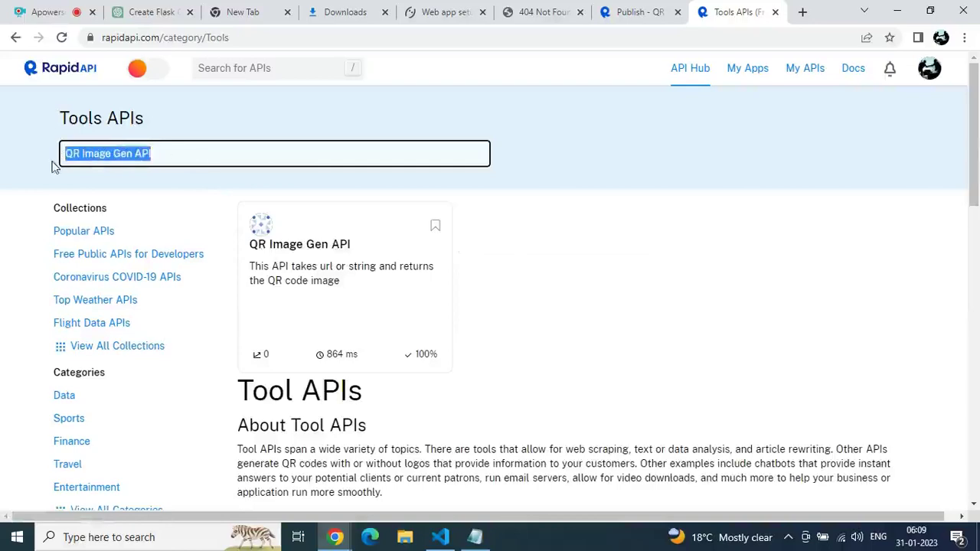
pyautogui.click(365, 179)
pyautogui.moveTo(338, 295)
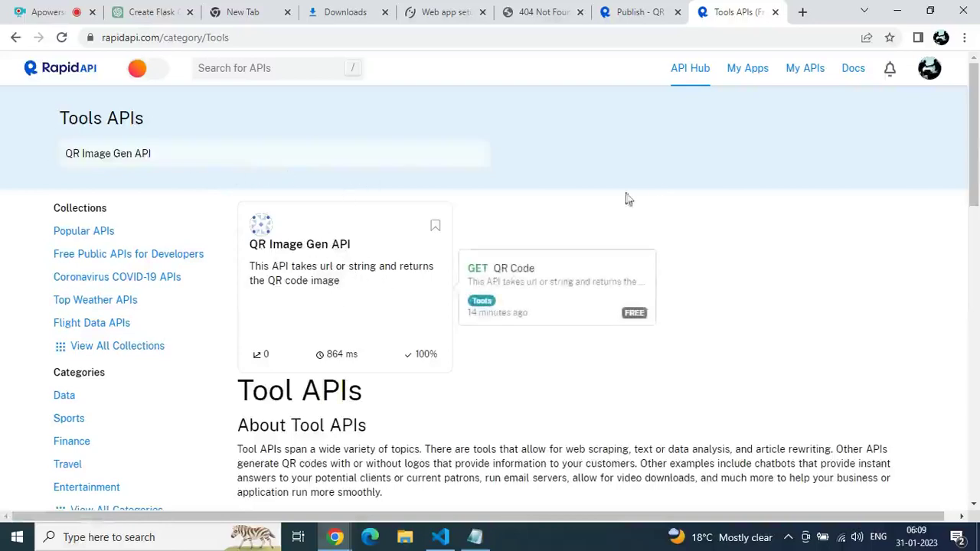